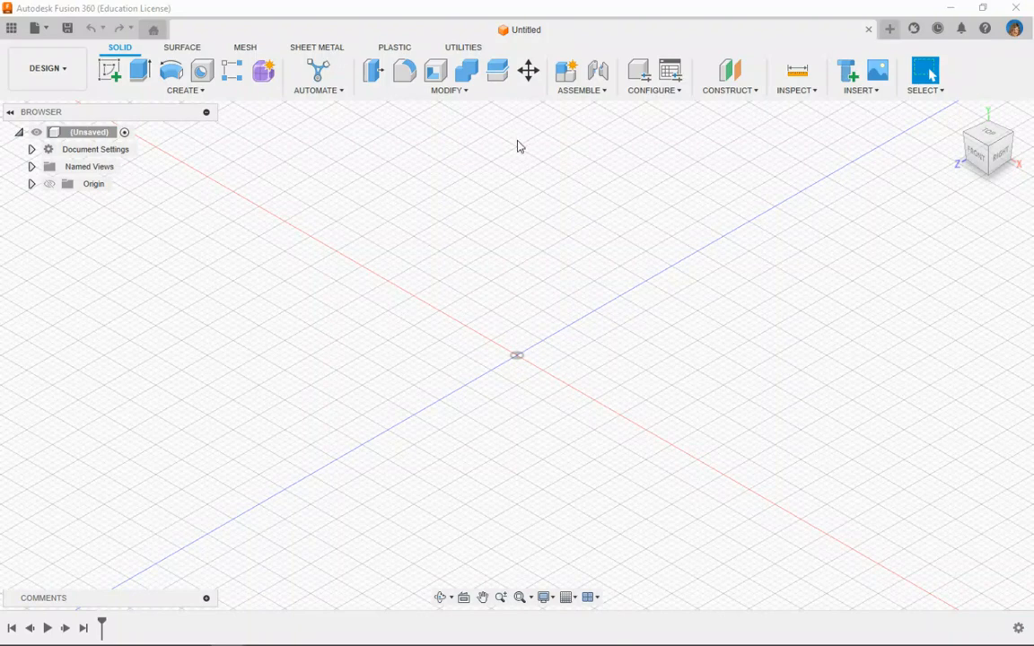
Step: Show the team's project data and open the Unit 1 p3 project
{"action": "left_click", "coordinate": [11, 28]}
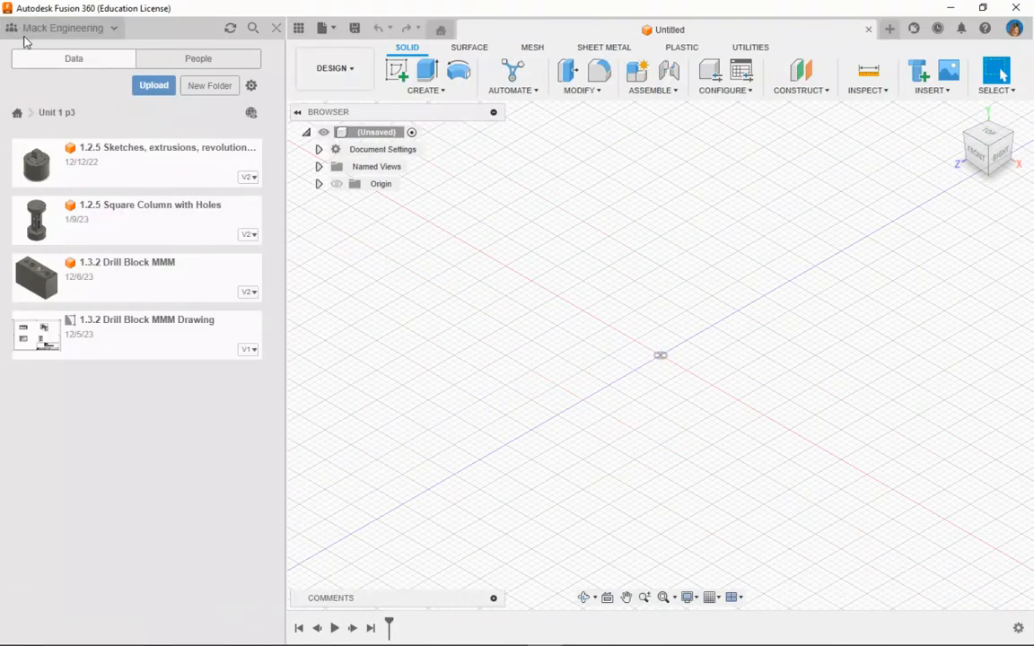
{"action": "left_click", "coordinate": [17, 112]}
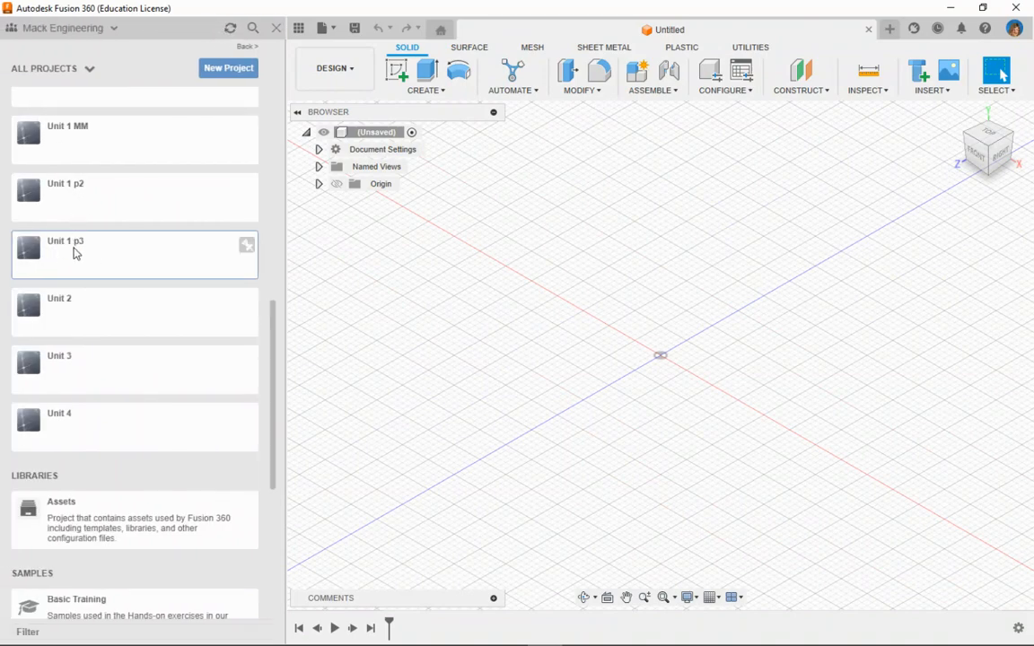
{"action": "left_click", "coordinate": [61, 259]}
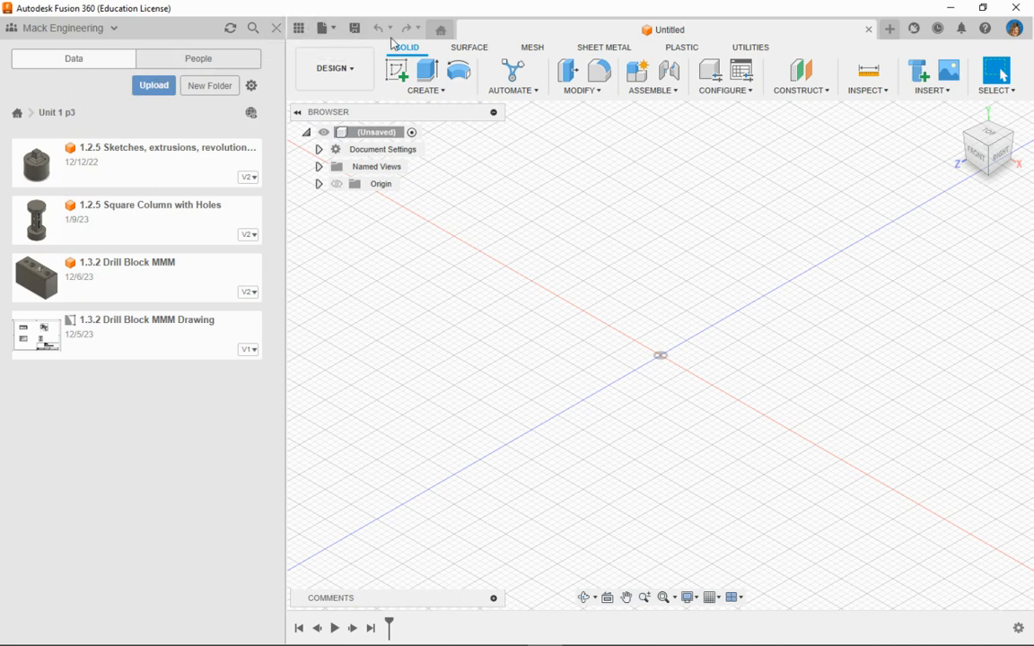
Step: Save the untitled design as "1.3.3 part 1" in the Unit 1 p3 project and hide the project data
{"action": "left_click", "coordinate": [332, 29]}
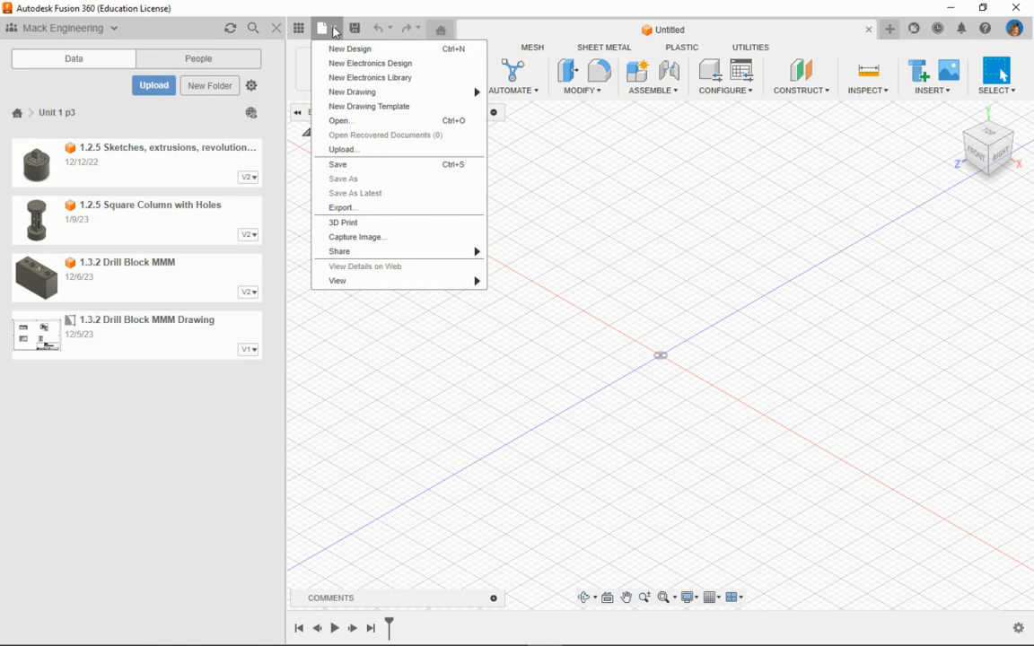
{"action": "left_click", "coordinate": [339, 165]}
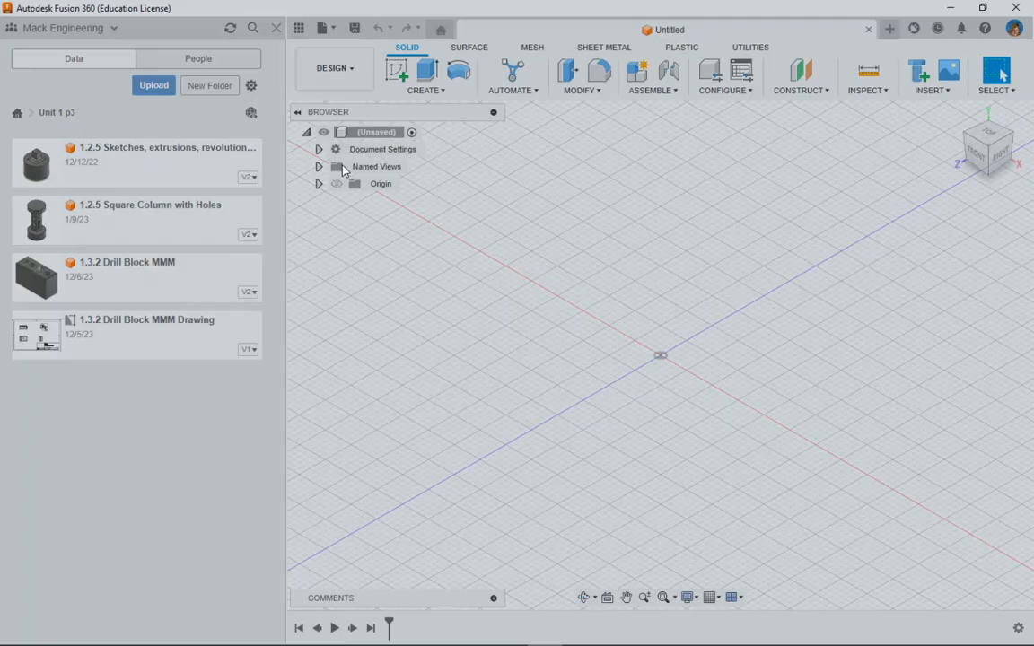
{"action": "type", "text": "1"}
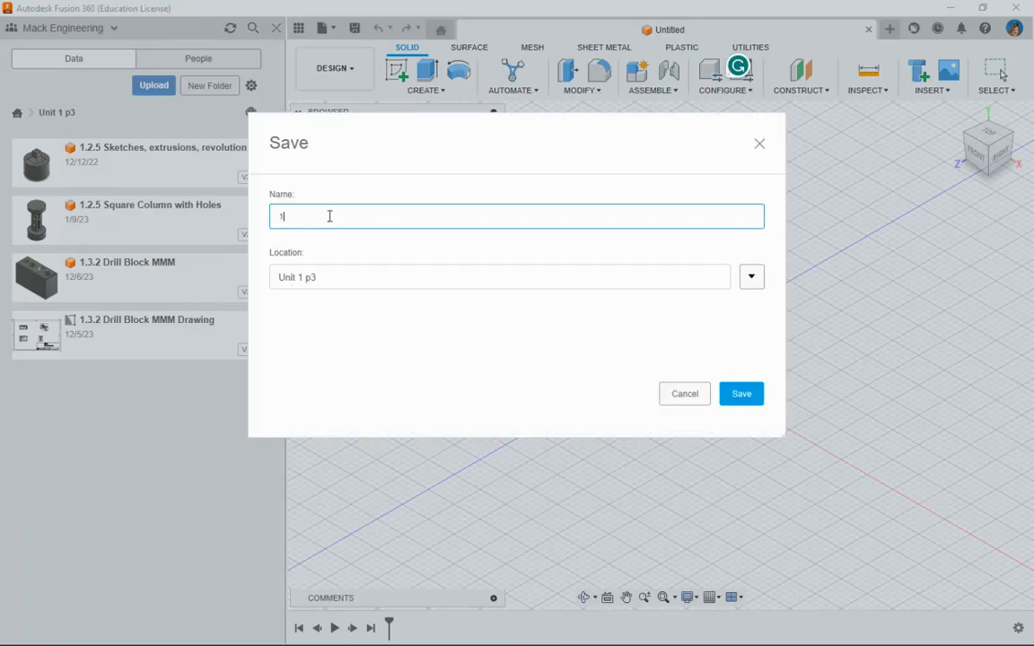
{"action": "type", "text": ".3.3 part 1"}
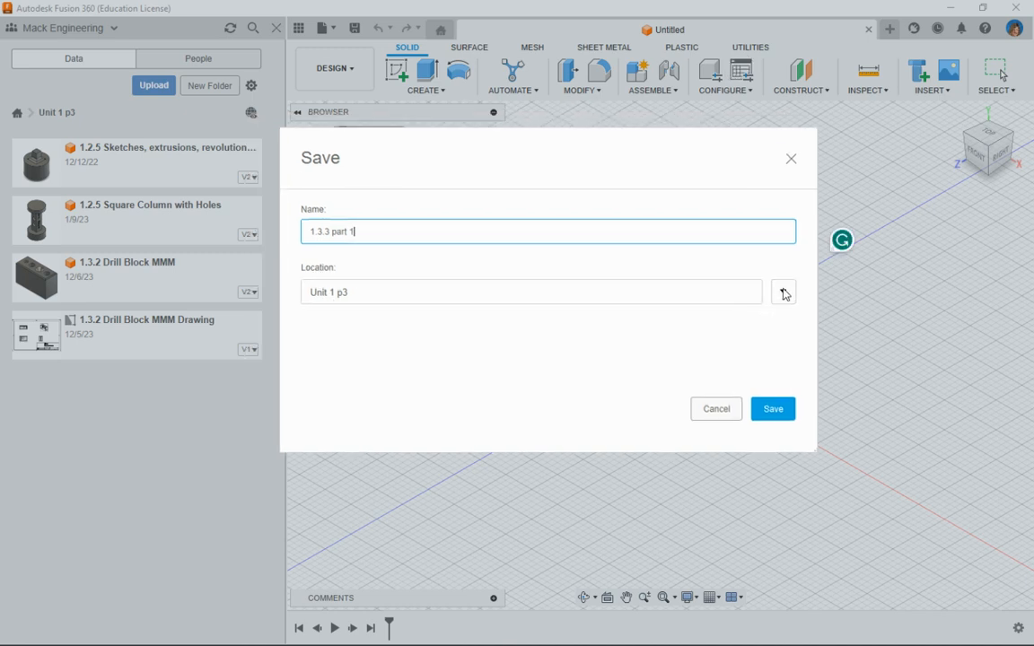
{"action": "left_click", "coordinate": [784, 293]}
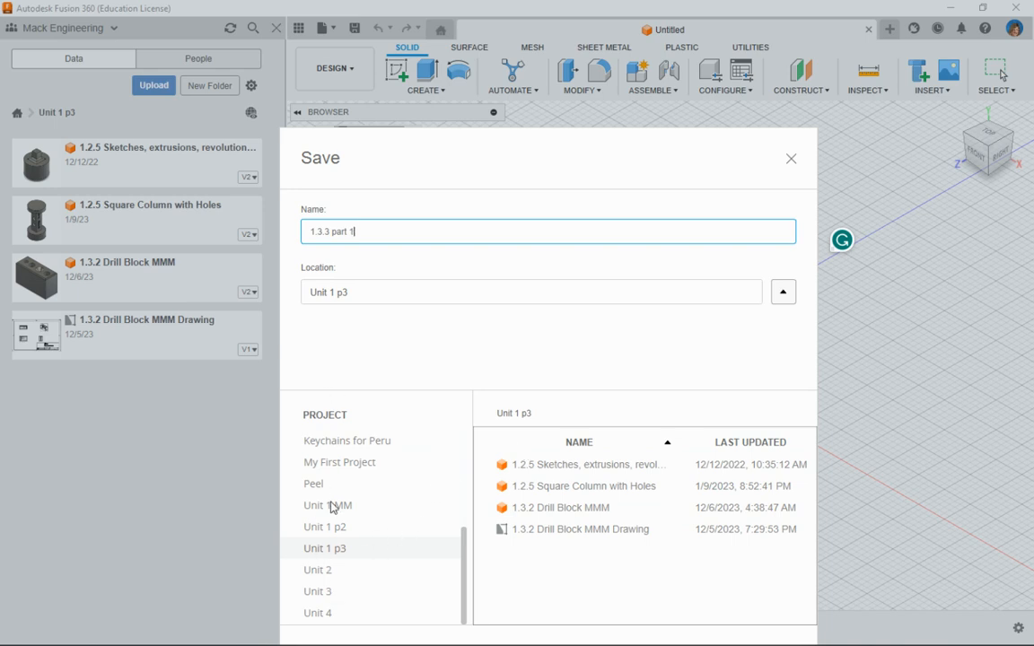
{"action": "left_click", "coordinate": [782, 293]}
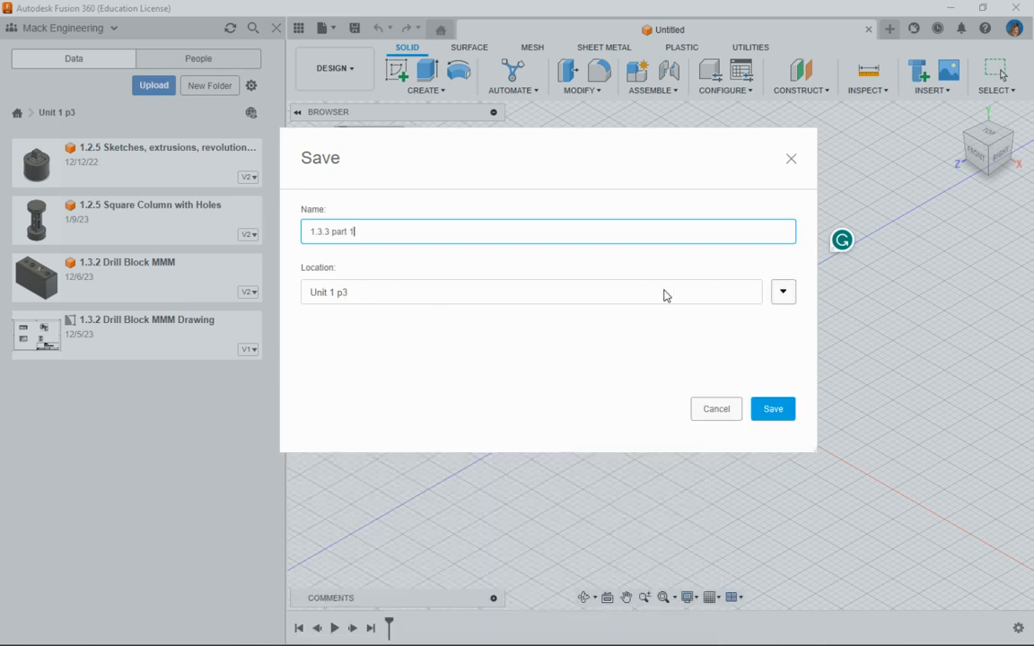
{"action": "left_click", "coordinate": [771, 405]}
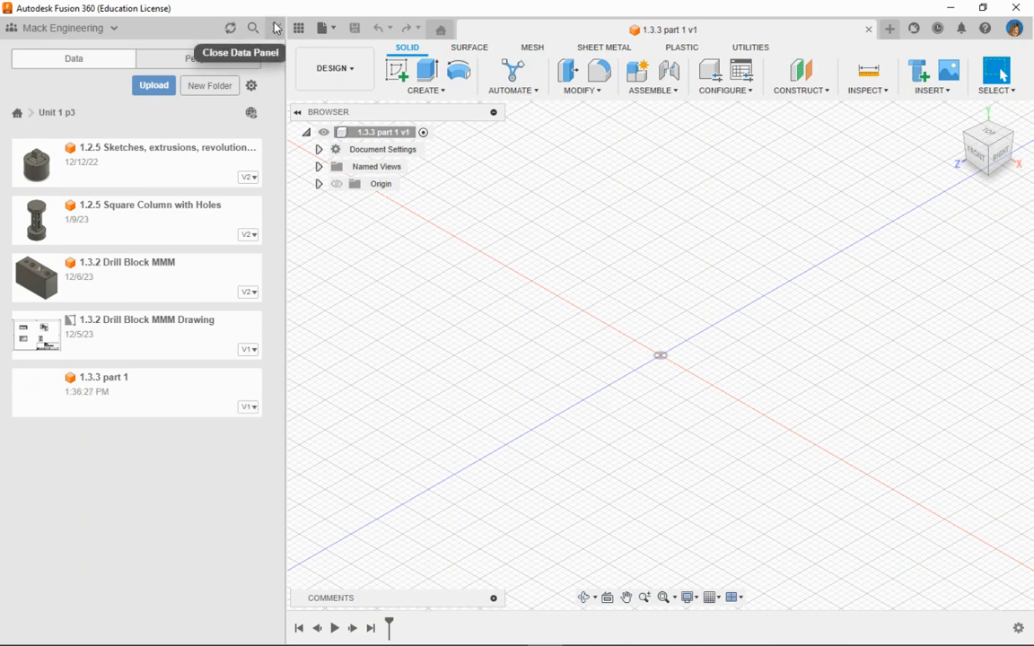
{"action": "left_click", "coordinate": [275, 28]}
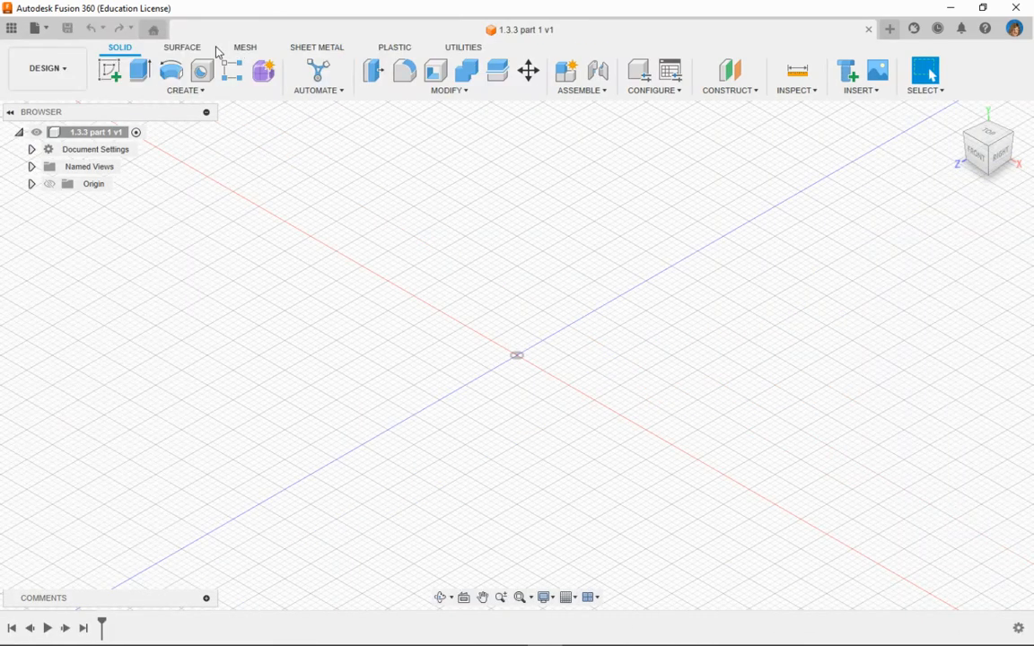
Step: Create an active internal standard component in the design, keeping the default name
{"action": "left_click", "coordinate": [199, 91]}
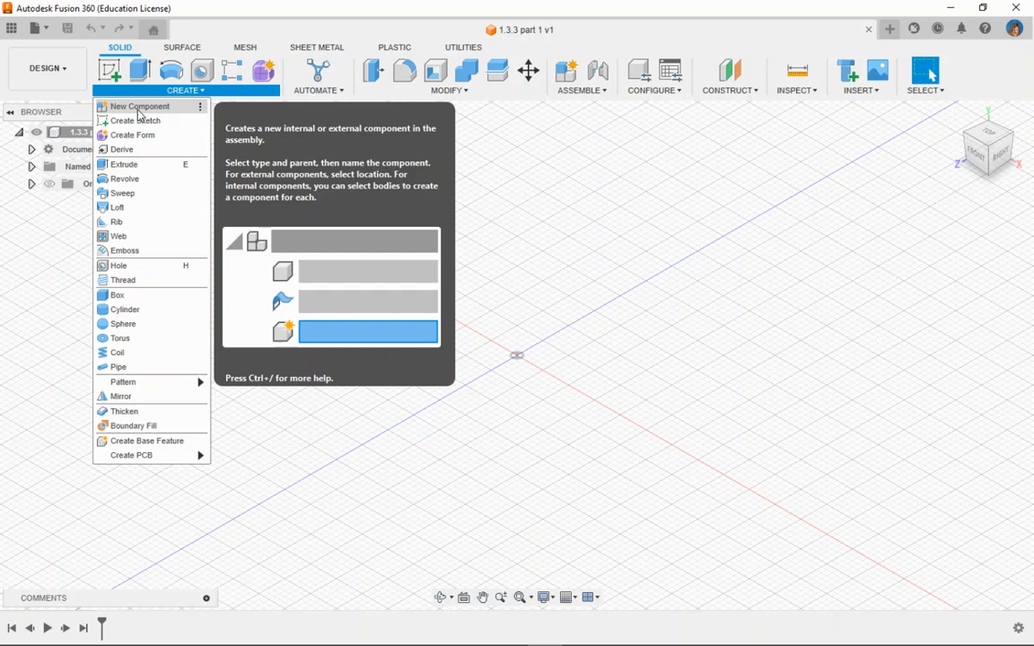
{"action": "left_click", "coordinate": [138, 109]}
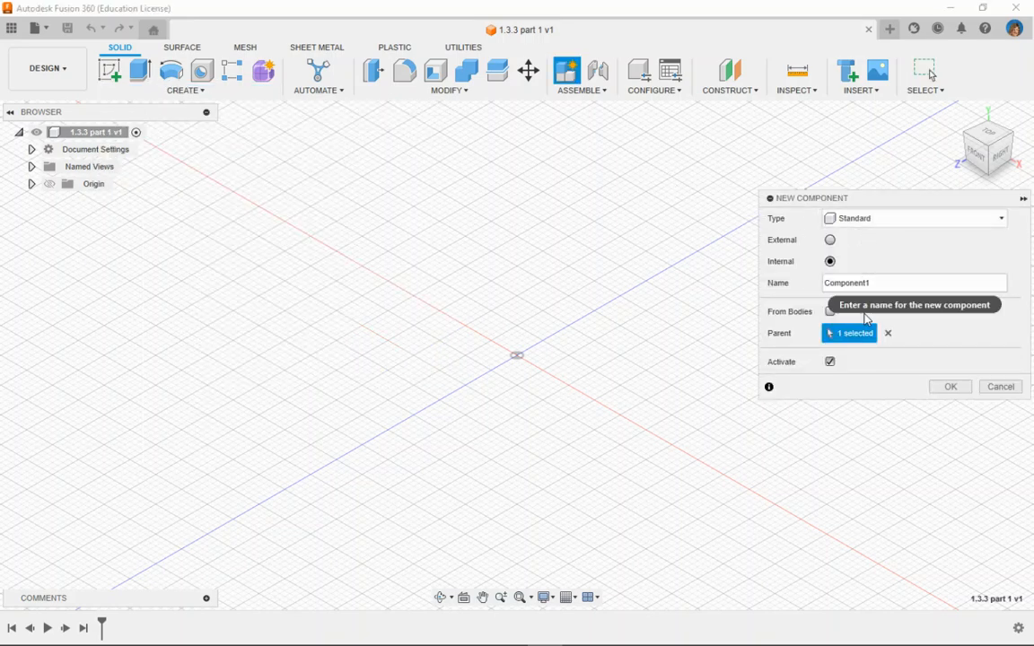
{"action": "left_click", "coordinate": [948, 387]}
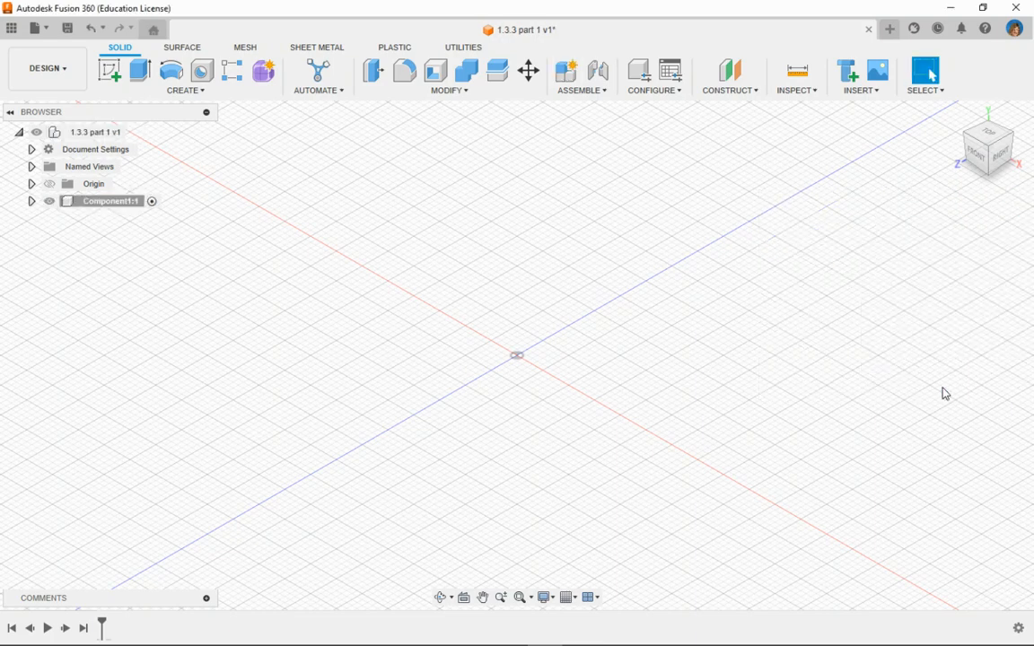
Step: Change the document's active units to Millimeter without making them the default
{"action": "left_click", "coordinate": [30, 150]}
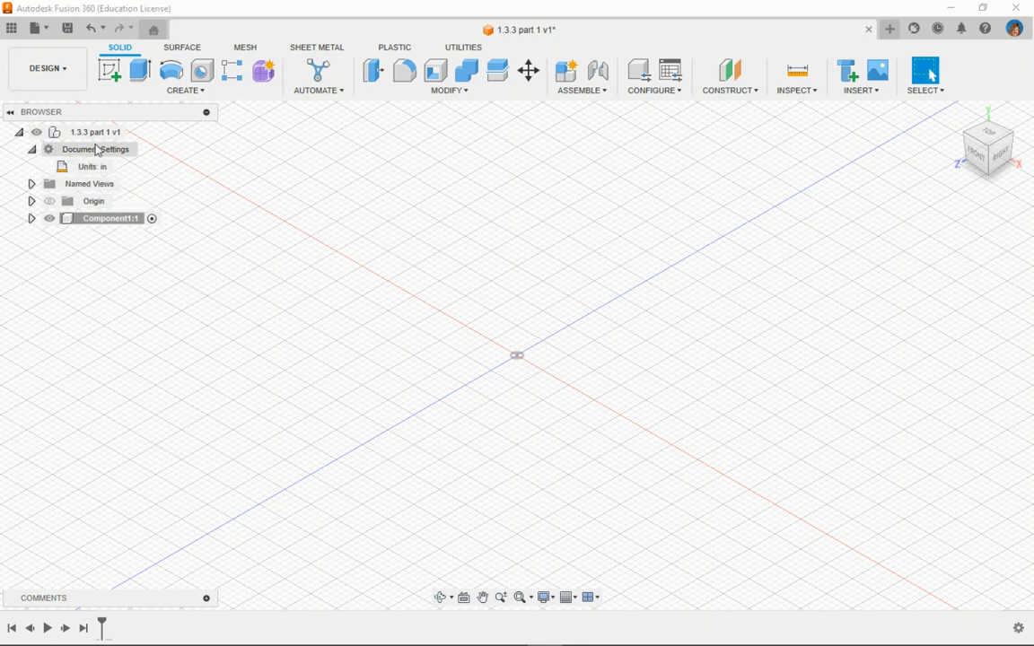
{"action": "left_click", "coordinate": [121, 167]}
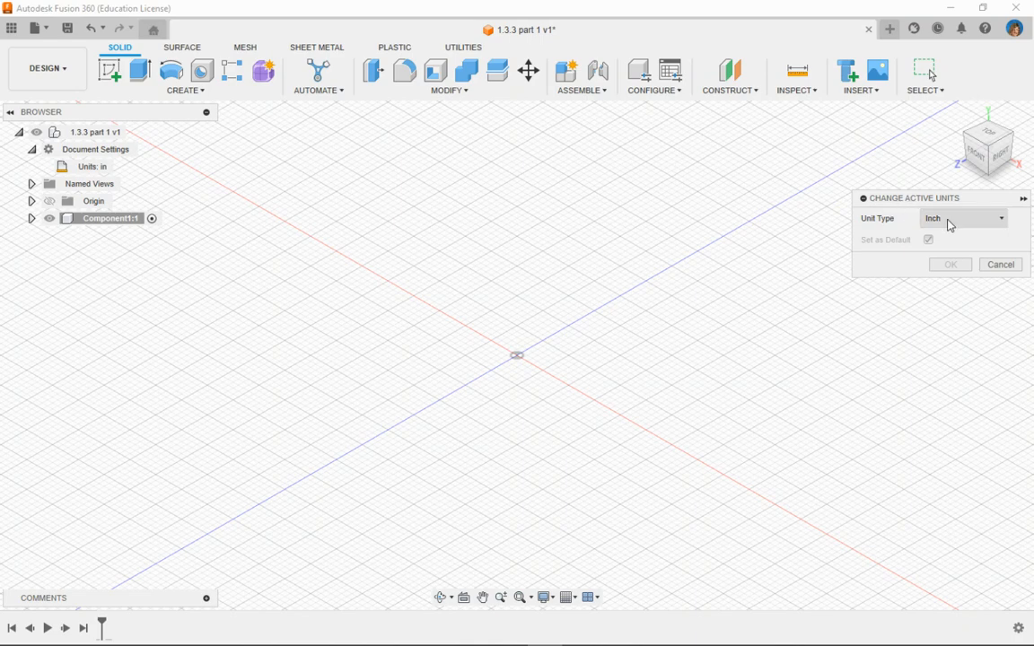
{"action": "left_click", "coordinate": [949, 221]}
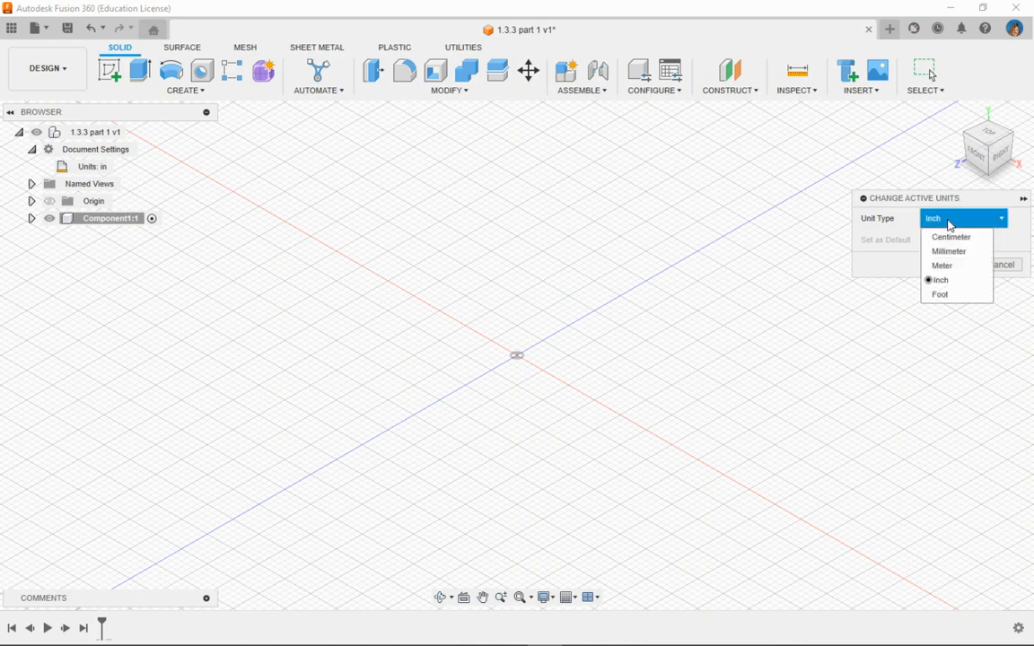
{"action": "left_click", "coordinate": [949, 251]}
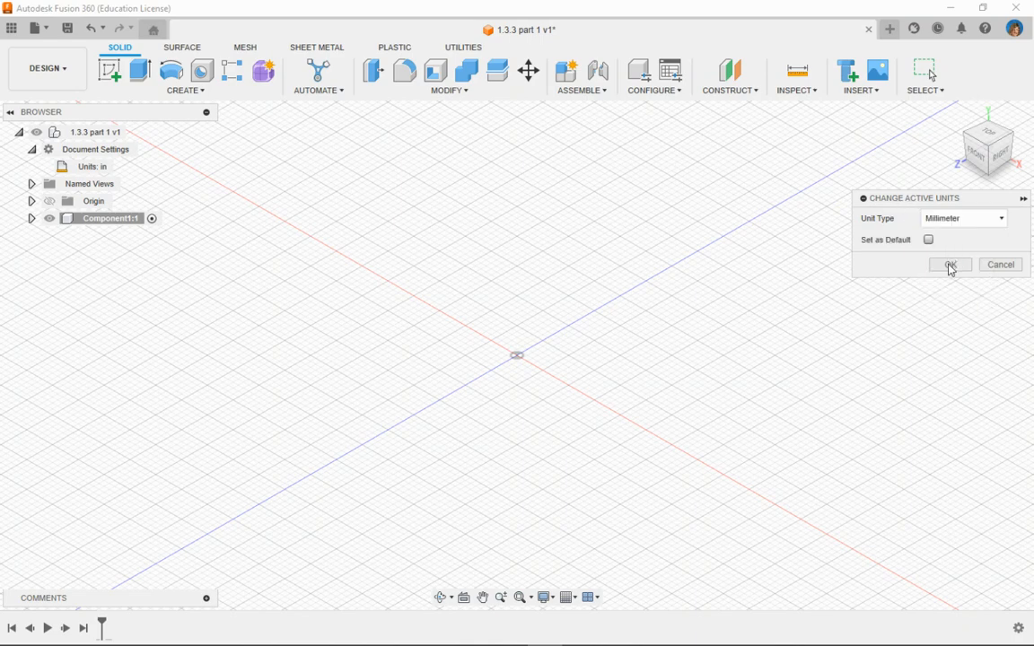
{"action": "left_click", "coordinate": [951, 266]}
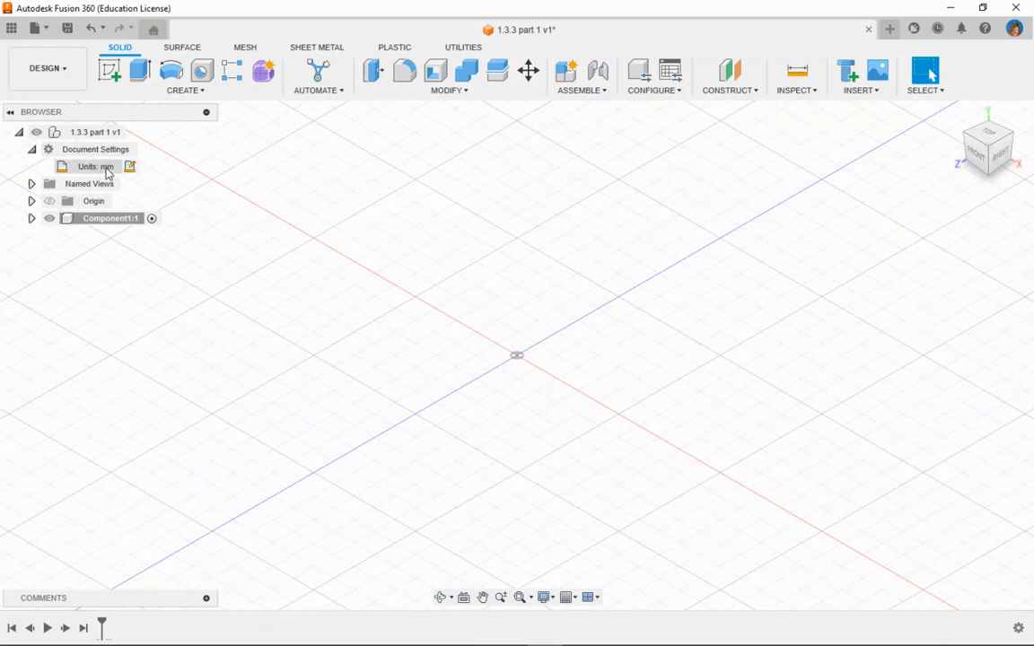
Step: Start a sketch on the XZ origin plane
{"action": "left_click", "coordinate": [175, 91]}
{"action": "left_click", "coordinate": [144, 123]}
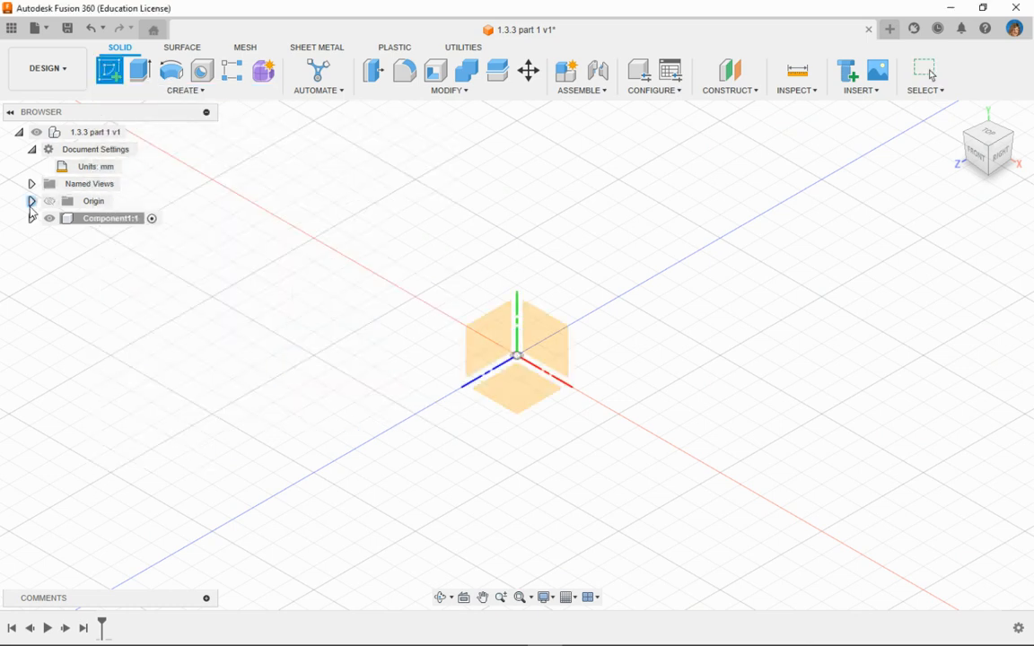
{"action": "left_click", "coordinate": [31, 201]}
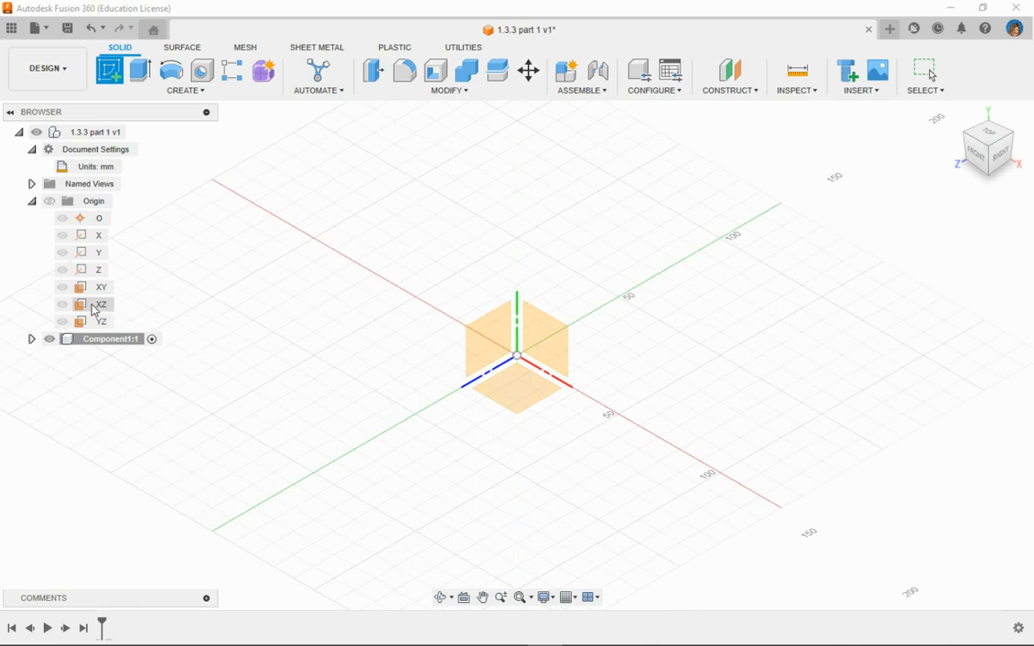
{"action": "left_click", "coordinate": [100, 306]}
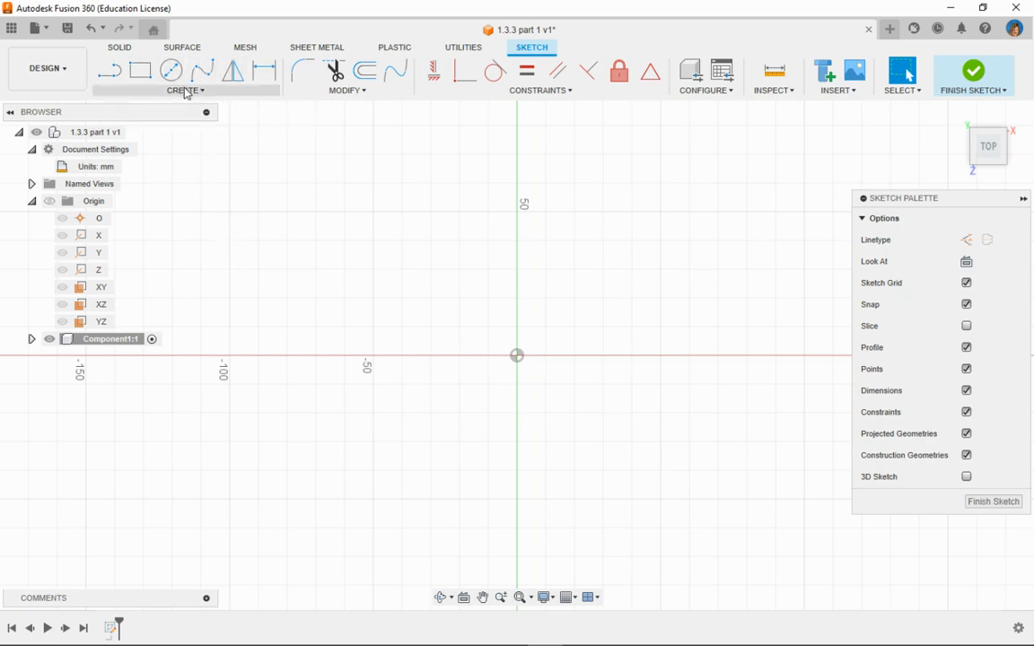
Step: Draw a horizontal base line about 160 mm long along the red axis, extending across both sides of the origin
{"action": "left_click", "coordinate": [107, 76]}
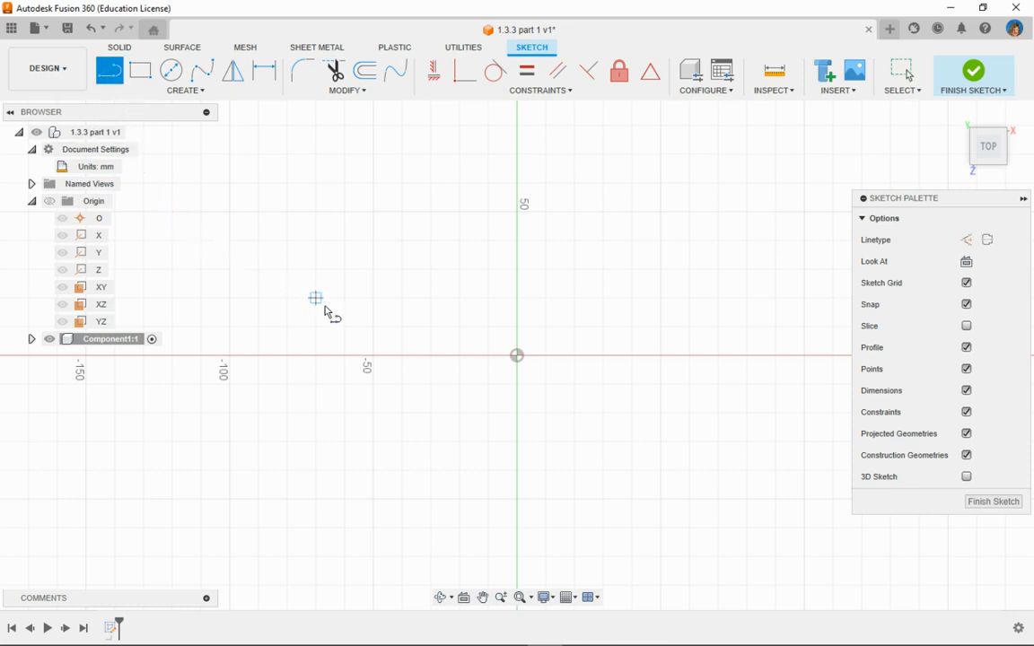
{"action": "scroll", "coordinate": [545, 399], "scroll_direction": "down", "scroll_amount": 5}
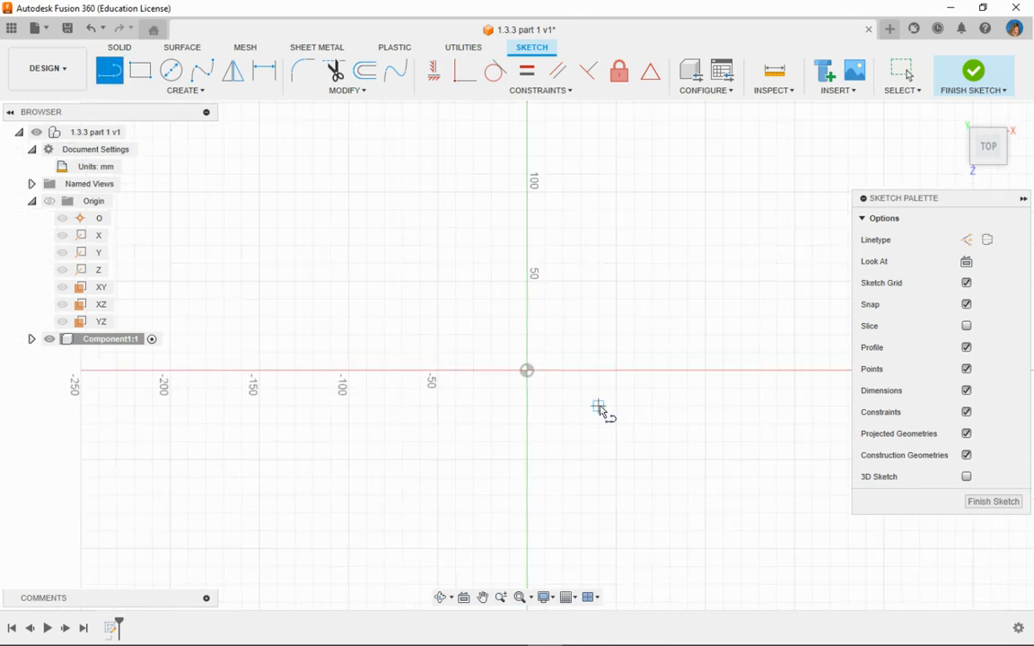
{"action": "scroll", "coordinate": [512, 419], "scroll_direction": "down", "scroll_amount": 1}
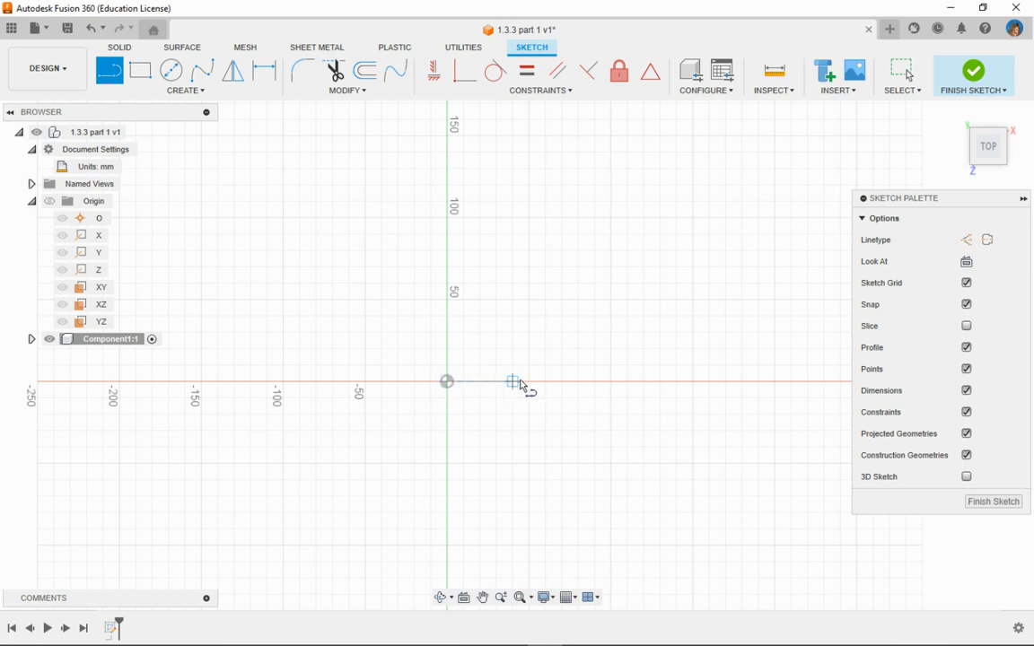
{"action": "left_click", "coordinate": [448, 383]}
{"action": "left_click", "coordinate": [561, 384]}
{"action": "left_click_drag", "start_coordinate": [562, 386], "coordinate": [310, 386]}
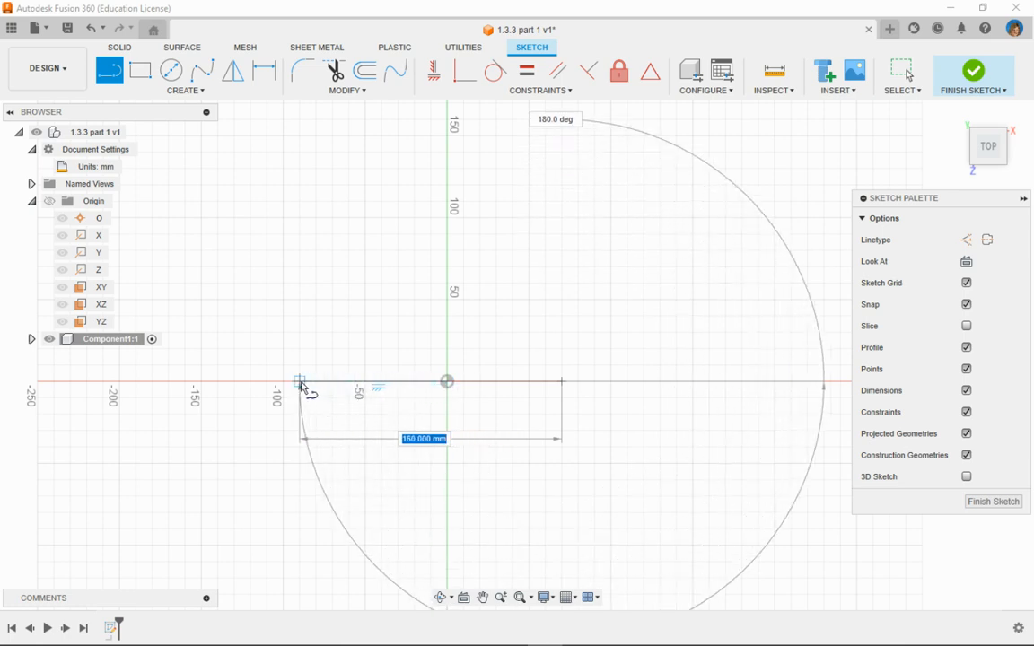
{"action": "left_click", "coordinate": [302, 383]}
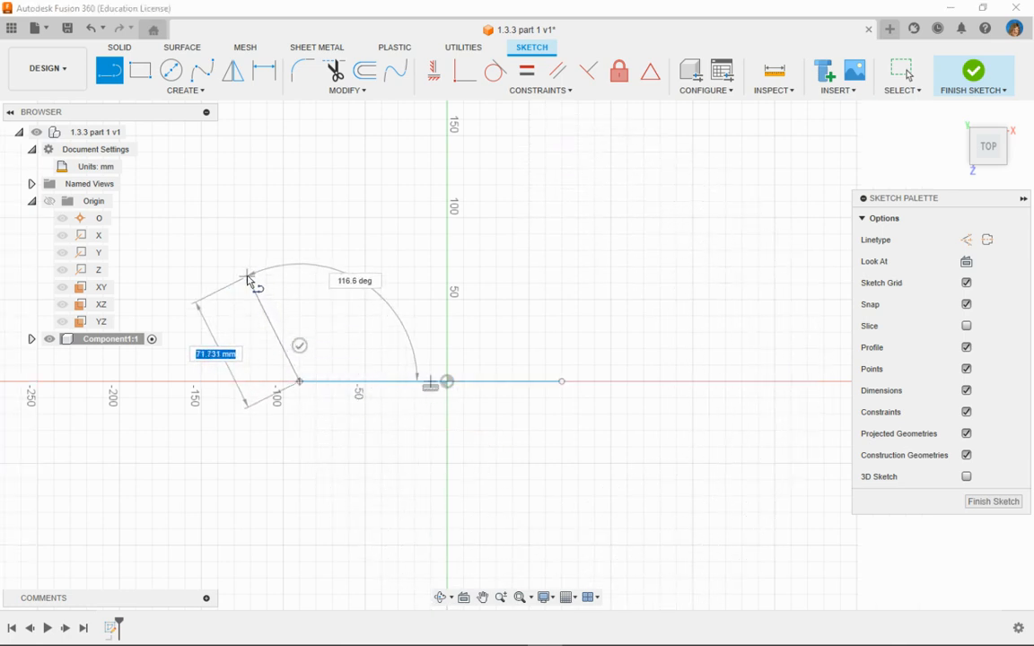
Step: Continue the outline from the base line's left end with a slanted left side, a perpendicular upper-left edge and a notch with a horizontal floor
{"action": "left_click", "coordinate": [266, 249]}
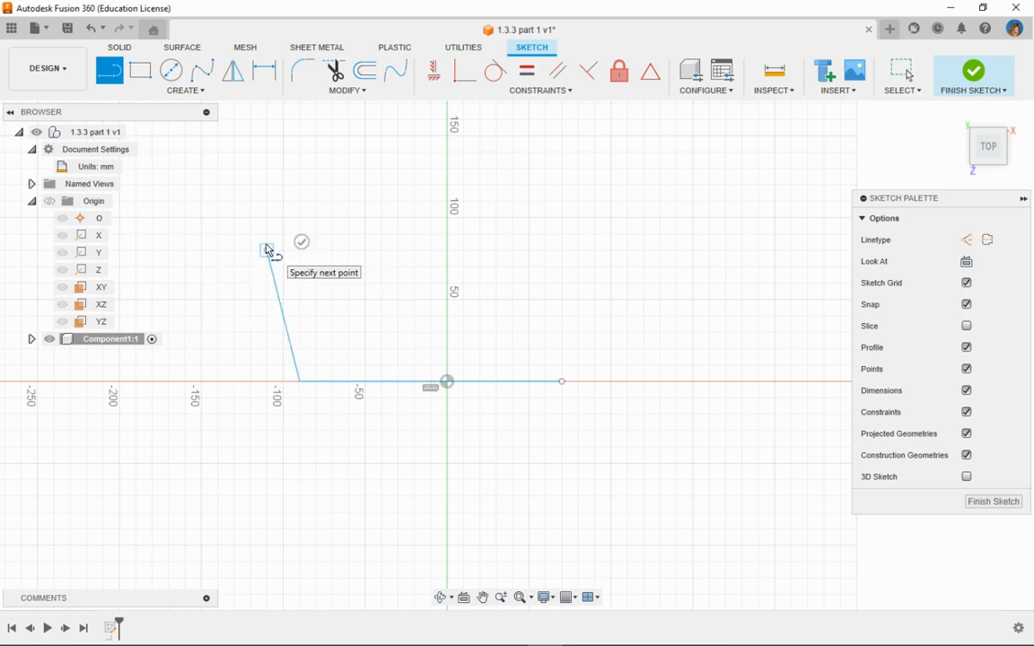
{"action": "left_click", "coordinate": [377, 227]}
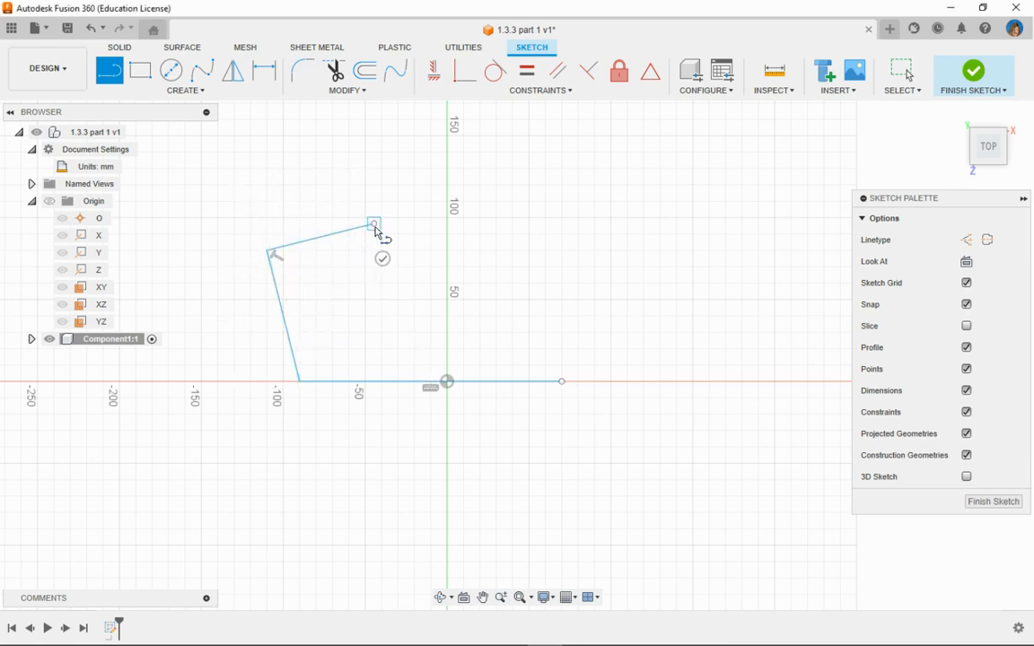
{"action": "left_click", "coordinate": [414, 284]}
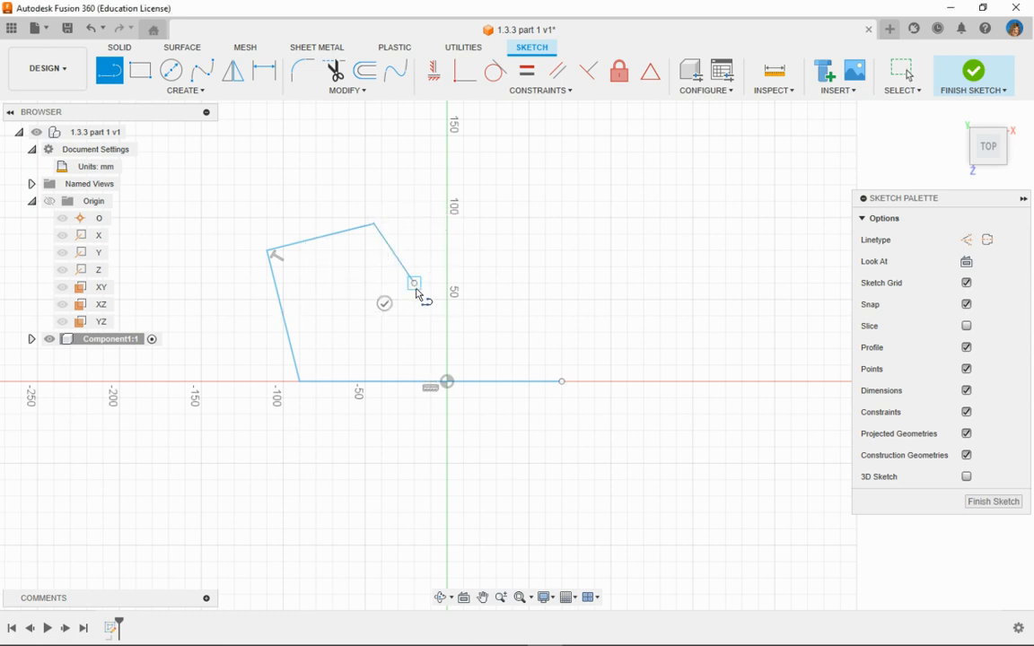
{"action": "left_click", "coordinate": [490, 283]}
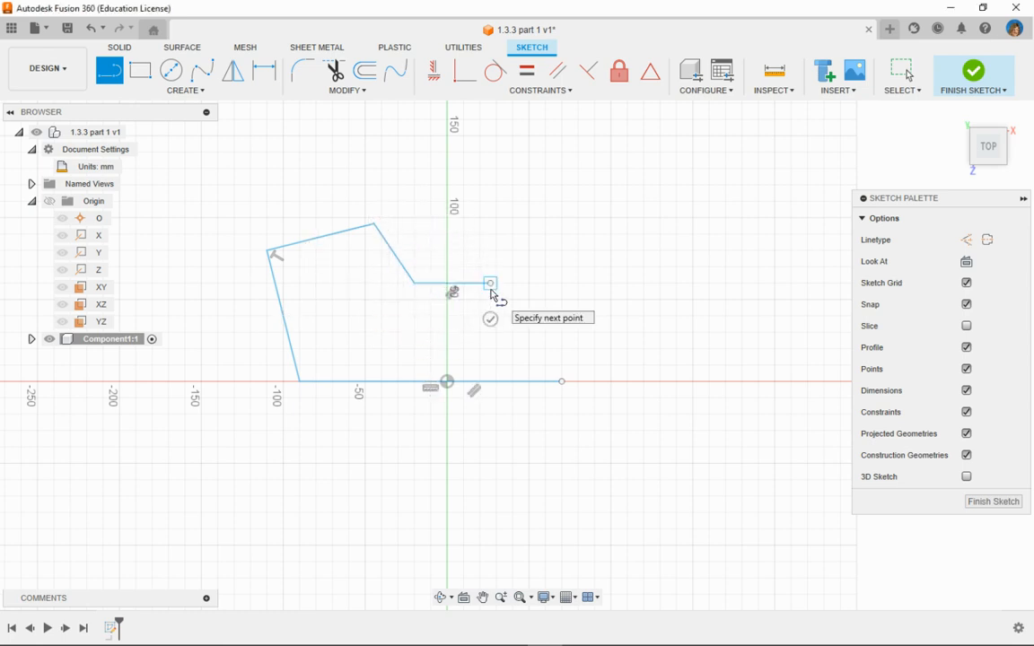
{"action": "left_click", "coordinate": [480, 218]}
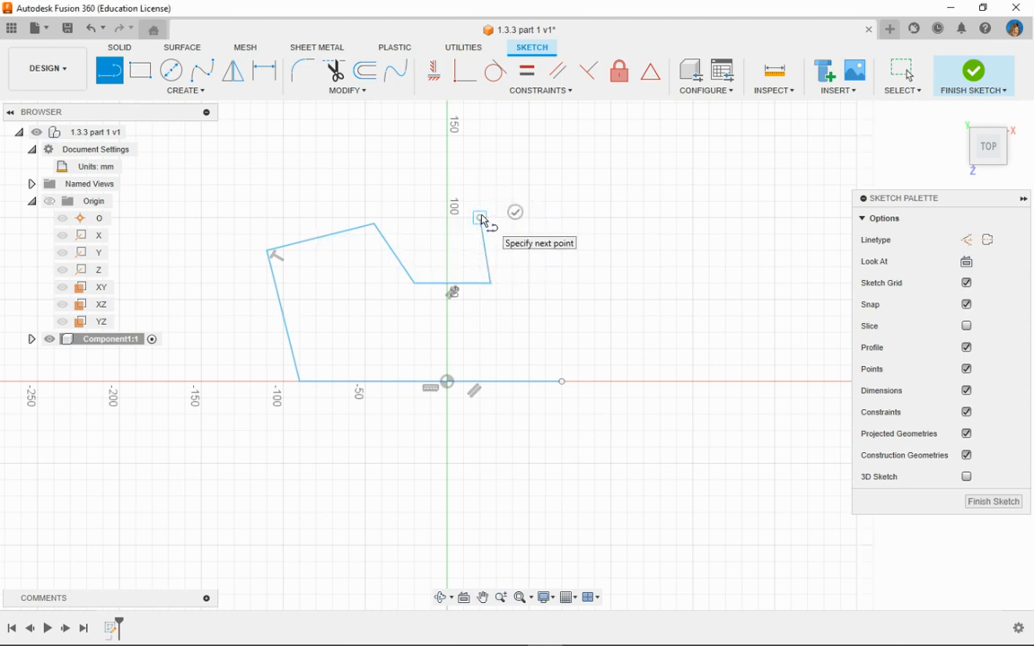
Step: Close the outline with a horizontal upper-right edge parallel to the notch floor and a slanted right side ending at the base line's right end
{"action": "left_click", "coordinate": [629, 220]}
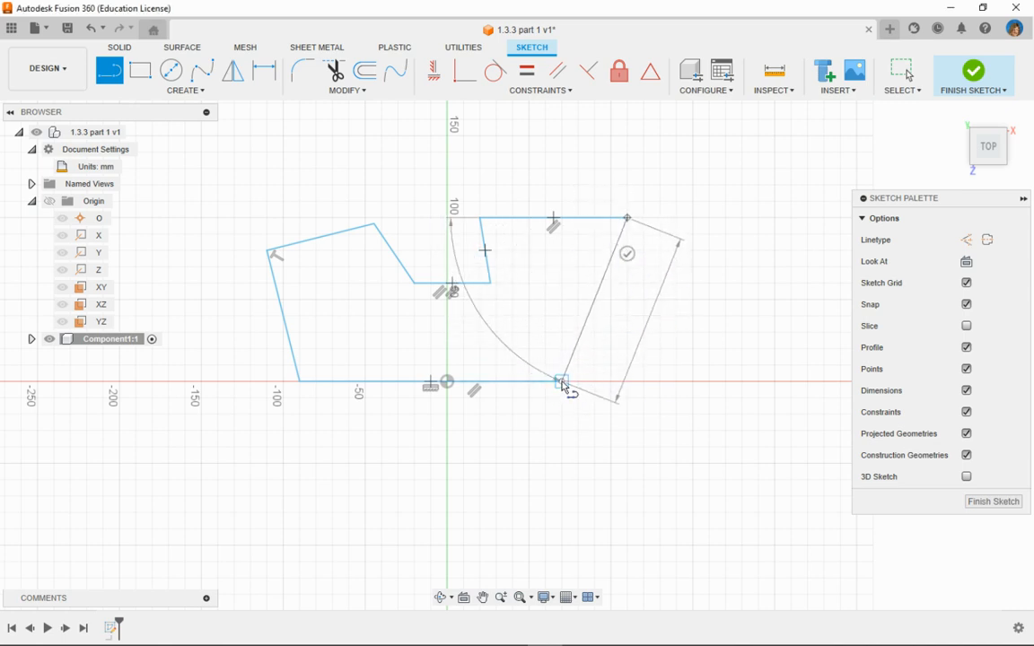
{"action": "left_click", "coordinate": [561, 381]}
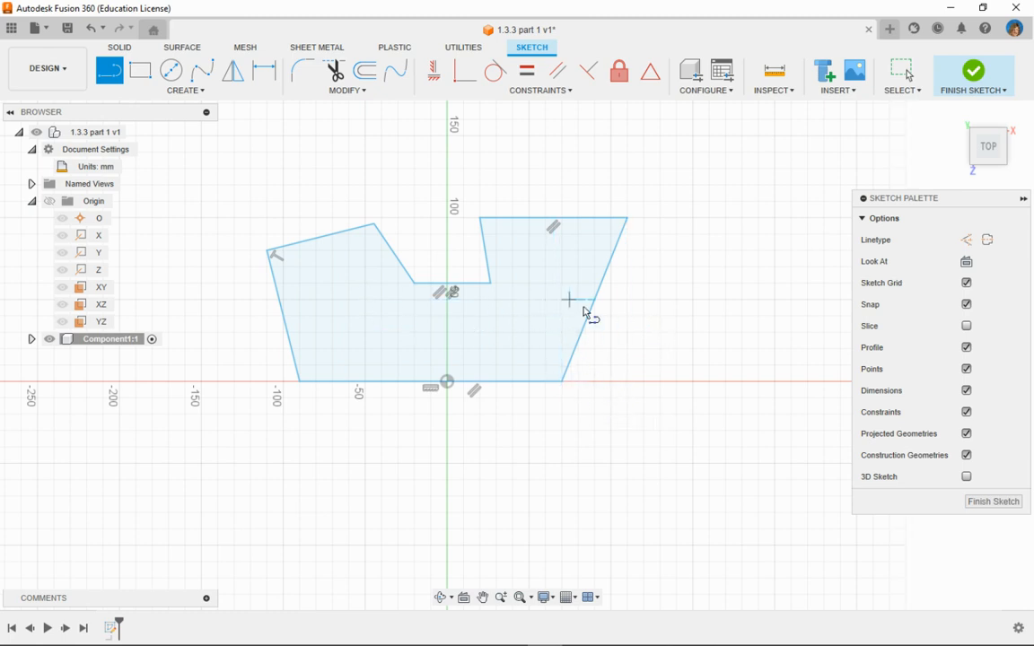
{"action": "right_click", "coordinate": [640, 309]}
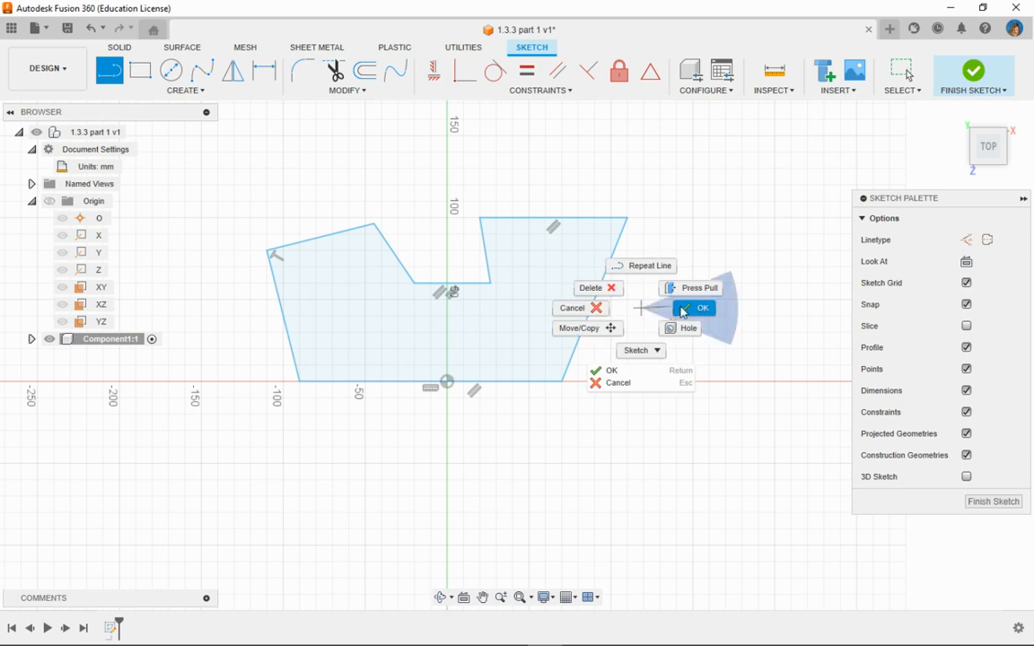
{"action": "left_click", "coordinate": [683, 310]}
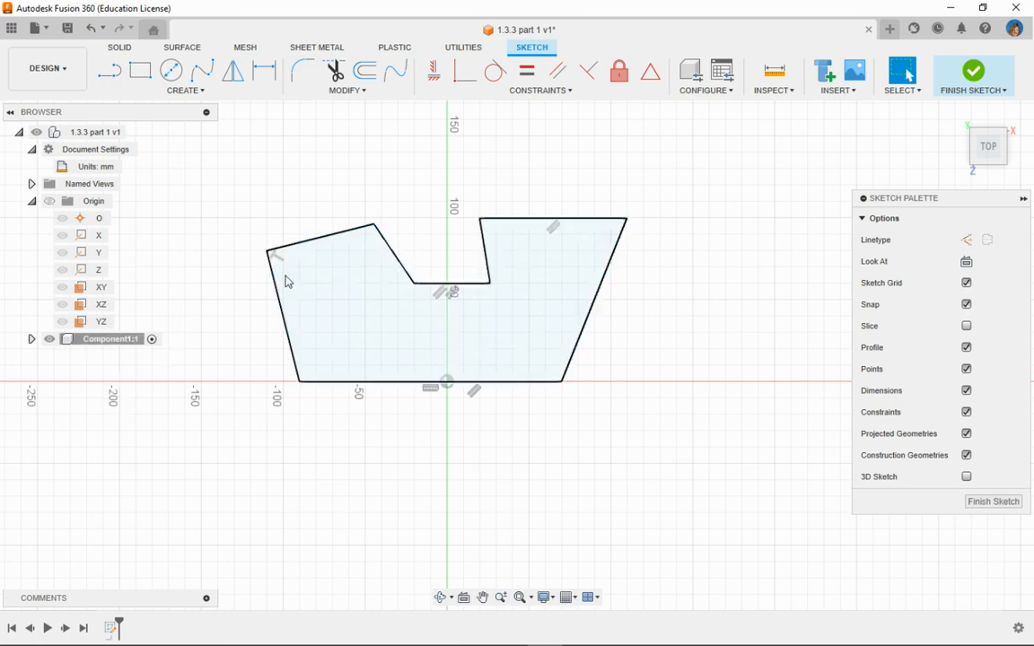
Step: Nudge the upper-left edge to test its perpendicular constraint, and switch the display of sketch constraints off and back on
{"action": "scroll", "coordinate": [285, 281], "scroll_direction": "down", "scroll_amount": 1}
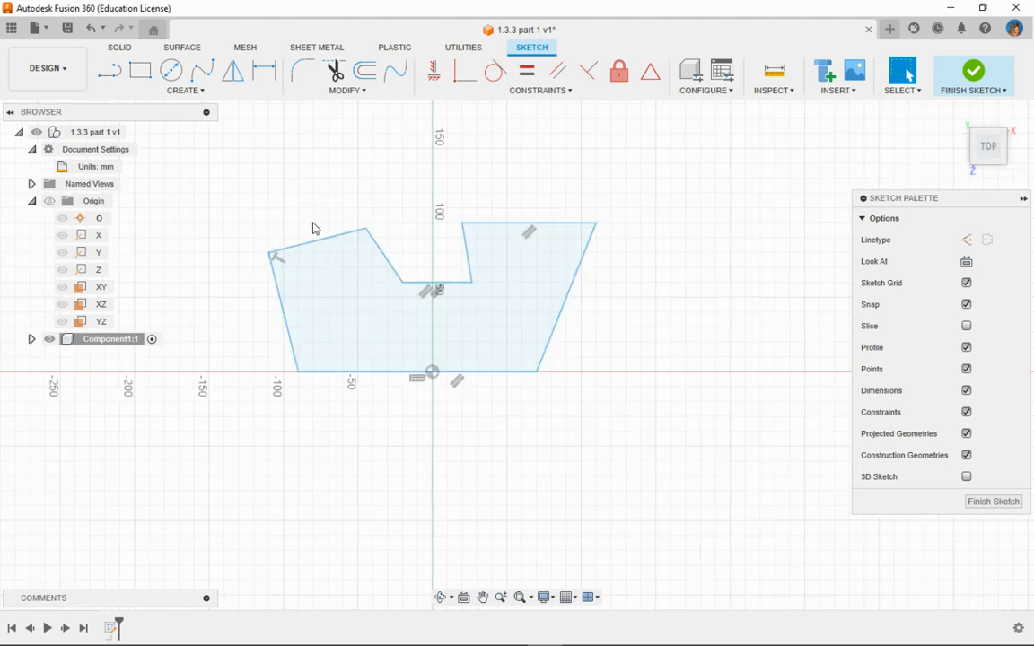
{"action": "mouse_move", "coordinate": [309, 244]}
{"action": "left_mouse_down"}
{"action": "mouse_move", "coordinate": [401, 491]}
{"action": "mouse_move", "coordinate": [326, 230]}
{"action": "mouse_move", "coordinate": [429, 480]}
{"action": "mouse_move", "coordinate": [339, 242]}
{"action": "left_mouse_up"}
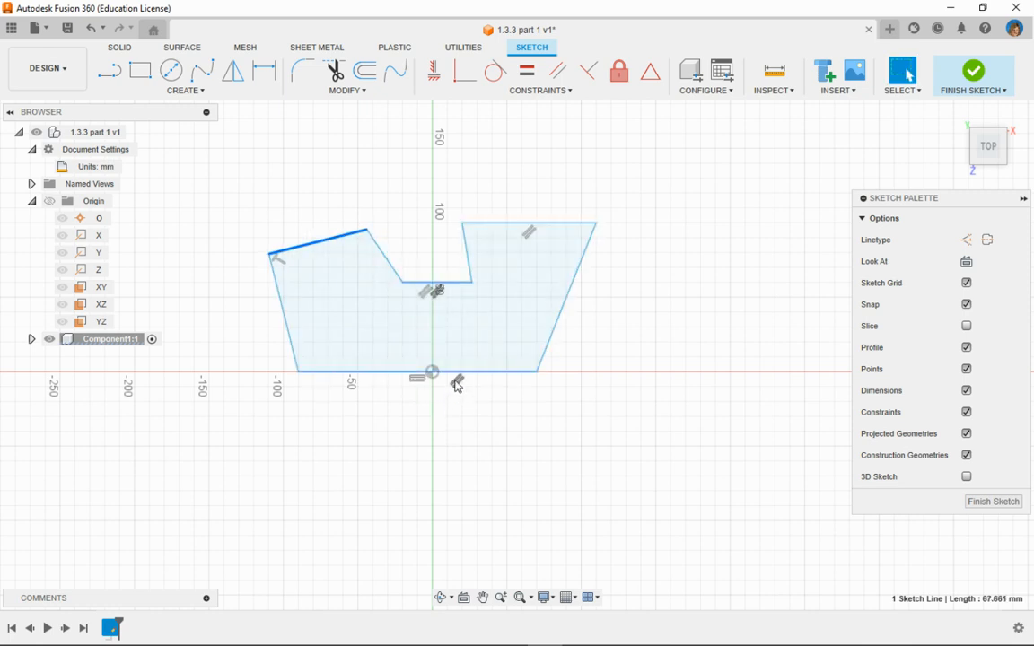
{"action": "key", "text": "Escape"}
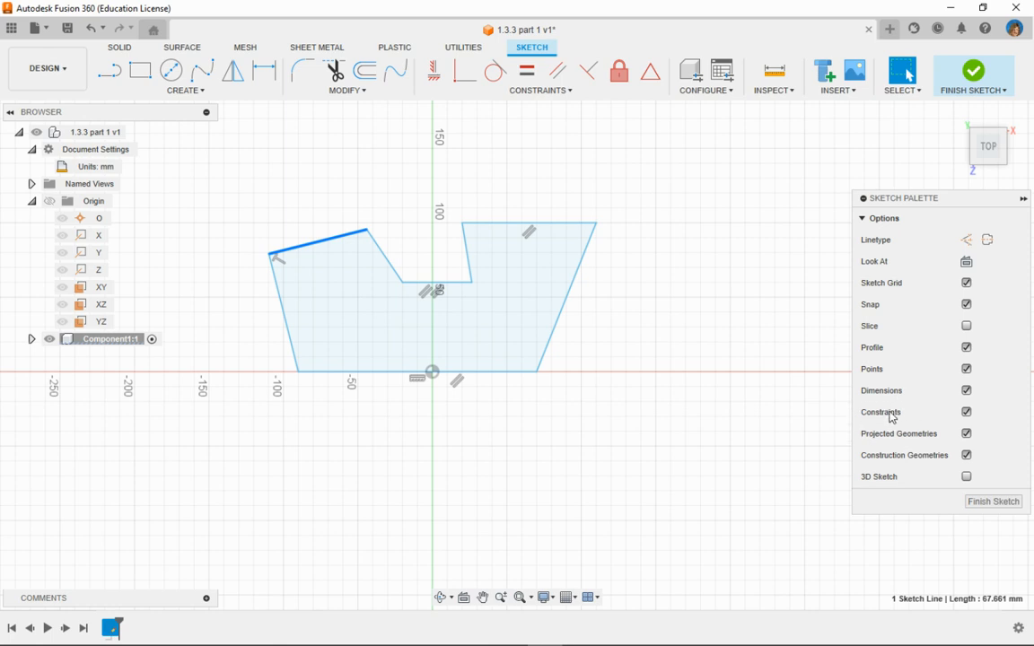
{"action": "left_click", "coordinate": [967, 415]}
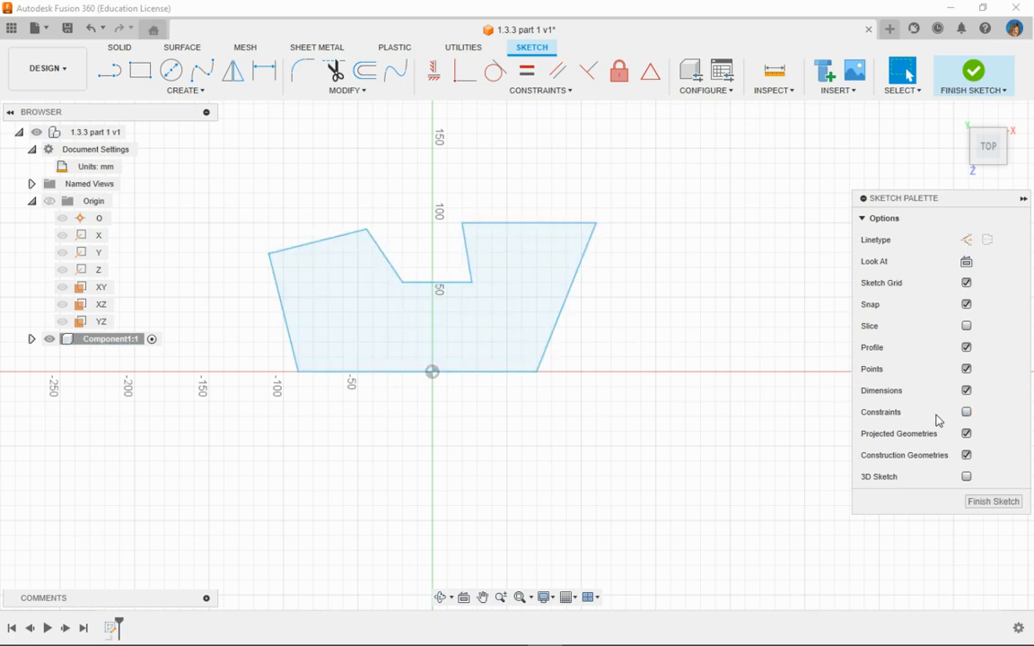
{"action": "left_click", "coordinate": [967, 414]}
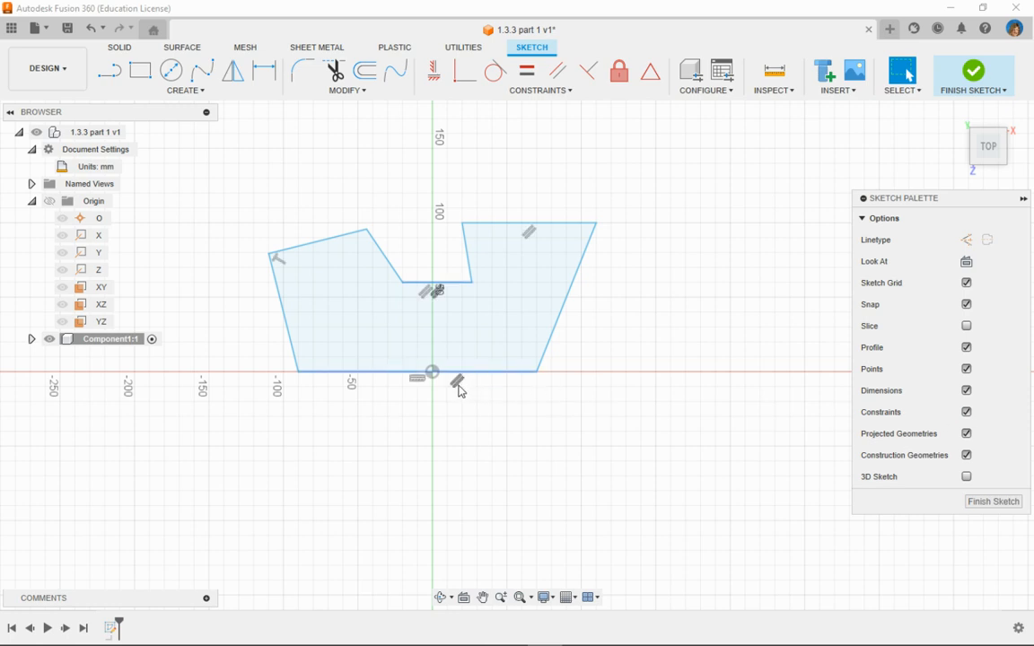
Step: Nudge the base line, slanted right side and notch floor to test their constraints, and undo the last move
{"action": "mouse_move", "coordinate": [469, 370]}
{"action": "left_mouse_down"}
{"action": "mouse_move", "coordinate": [472, 440]}
{"action": "mouse_move", "coordinate": [493, 272]}
{"action": "mouse_move", "coordinate": [494, 154]}
{"action": "mouse_move", "coordinate": [499, 383]}
{"action": "mouse_move", "coordinate": [501, 372]}
{"action": "left_mouse_up"}
{"action": "left_click", "coordinate": [565, 307]}
{"action": "mouse_move", "coordinate": [567, 311]}
{"action": "left_mouse_down"}
{"action": "mouse_move", "coordinate": [772, 330]}
{"action": "mouse_move", "coordinate": [563, 328]}
{"action": "left_mouse_up"}
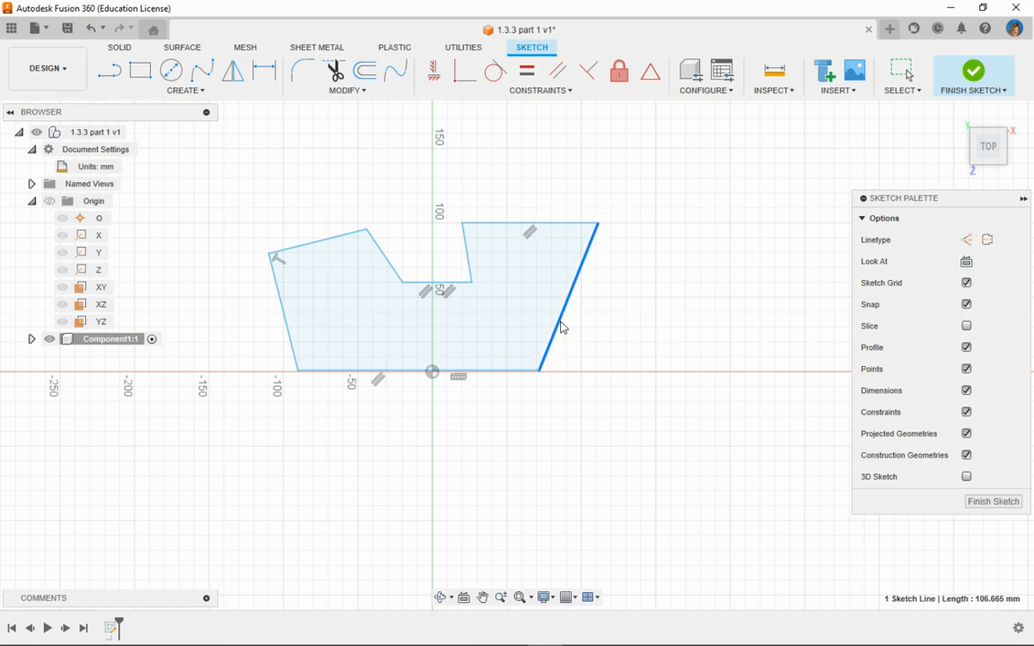
{"action": "mouse_move", "coordinate": [446, 289]}
{"action": "left_mouse_down"}
{"action": "mouse_move", "coordinate": [449, 358]}
{"action": "mouse_move", "coordinate": [421, 176]}
{"action": "mouse_move", "coordinate": [428, 290]}
{"action": "left_mouse_up"}
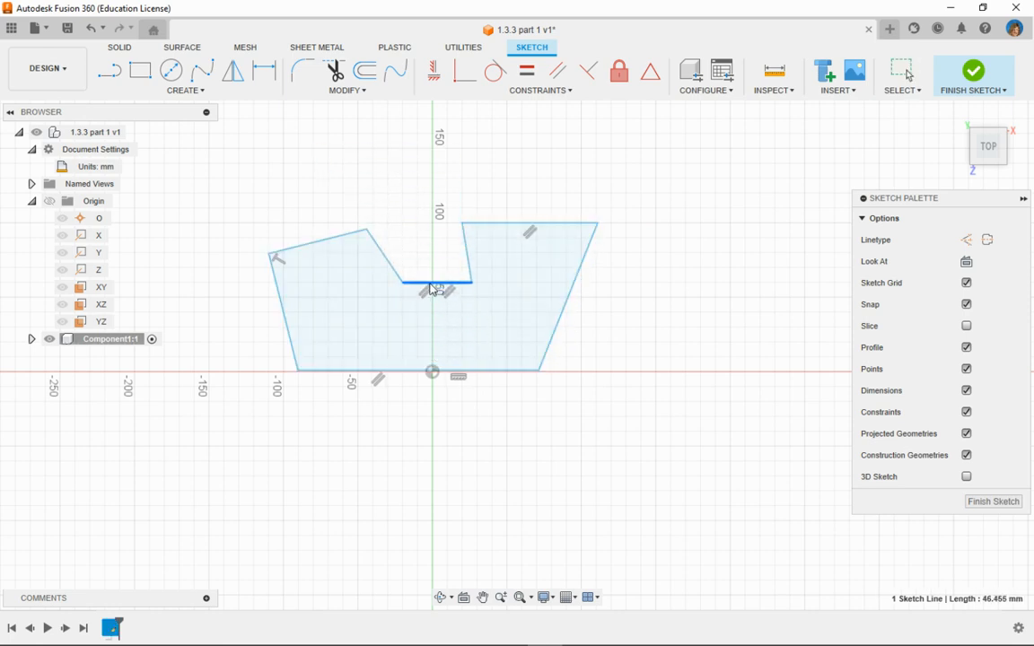
{"action": "left_click", "coordinate": [93, 28]}
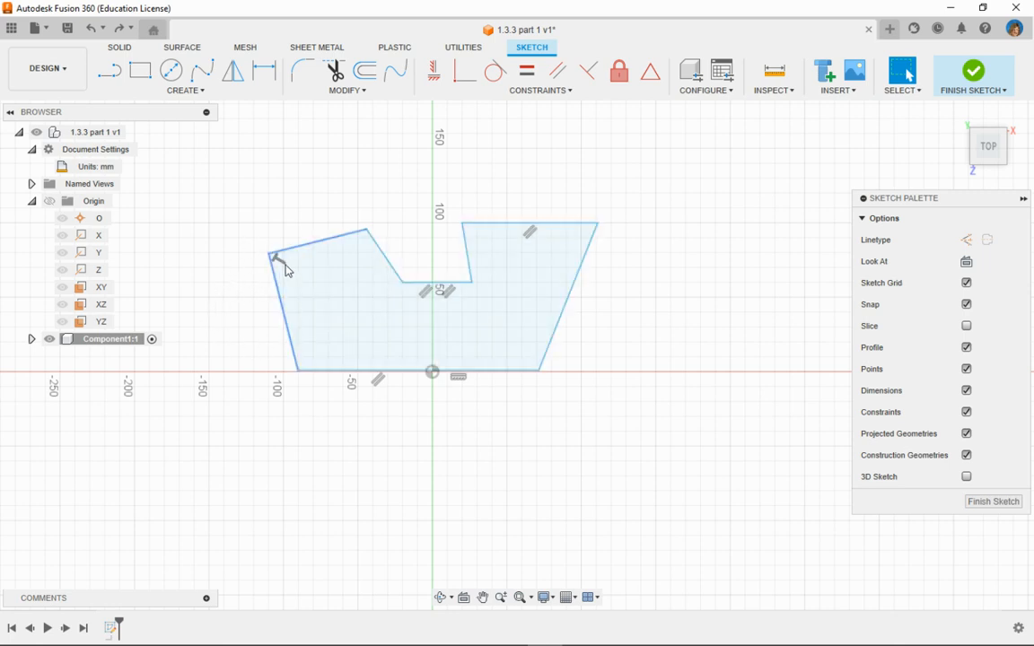
Step: Delete the perpendicular constraint at the profile's upper-left corner
{"action": "scroll", "coordinate": [289, 273], "scroll_direction": "up", "scroll_amount": 5}
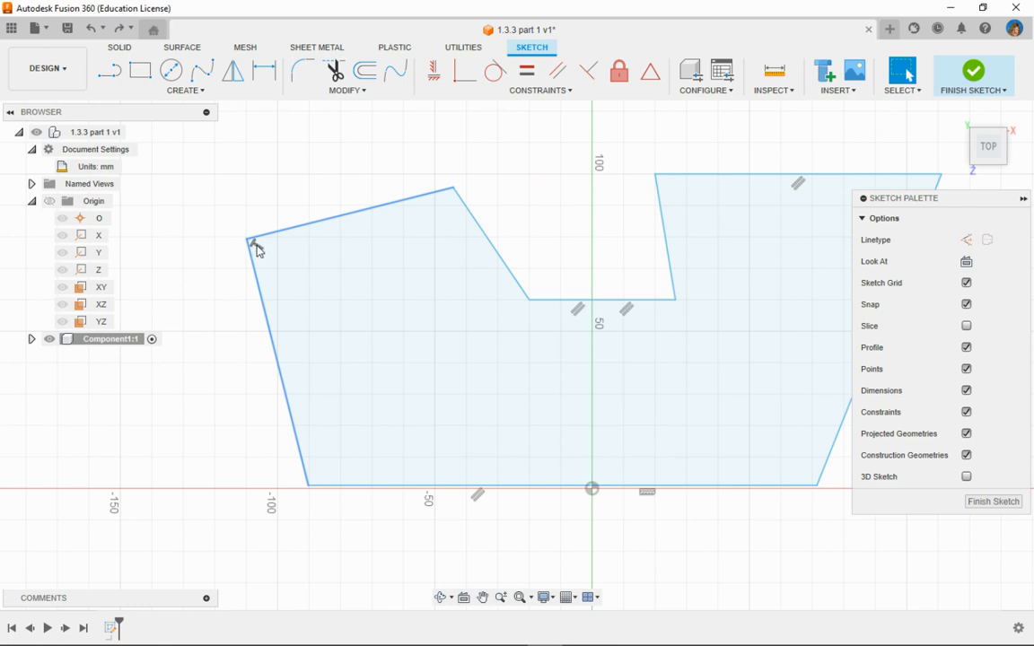
{"action": "left_click", "coordinate": [257, 245]}
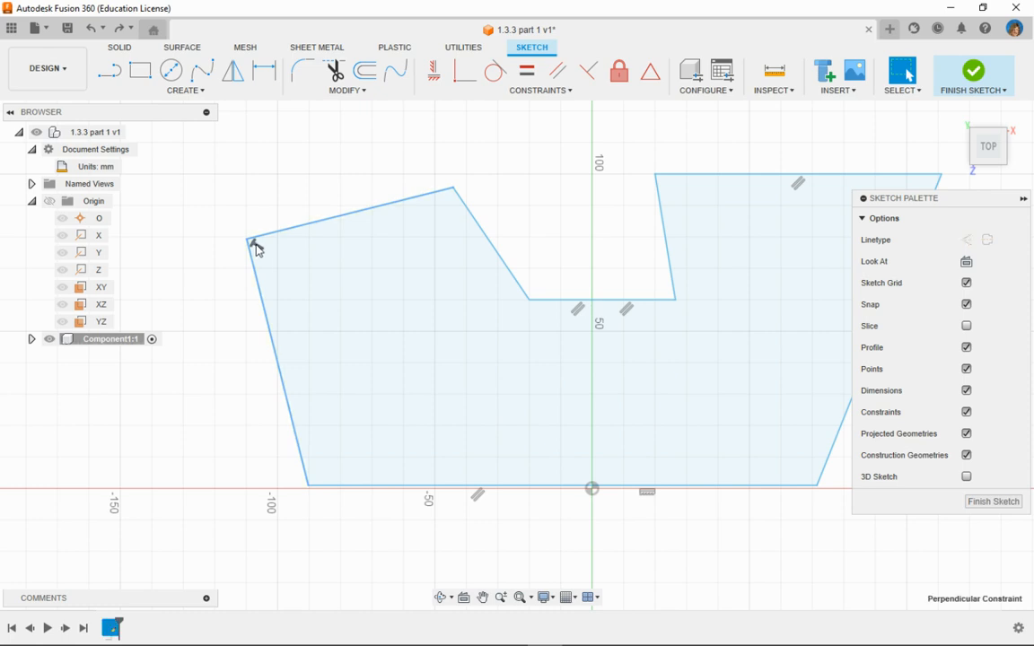
{"action": "right_click", "coordinate": [257, 249]}
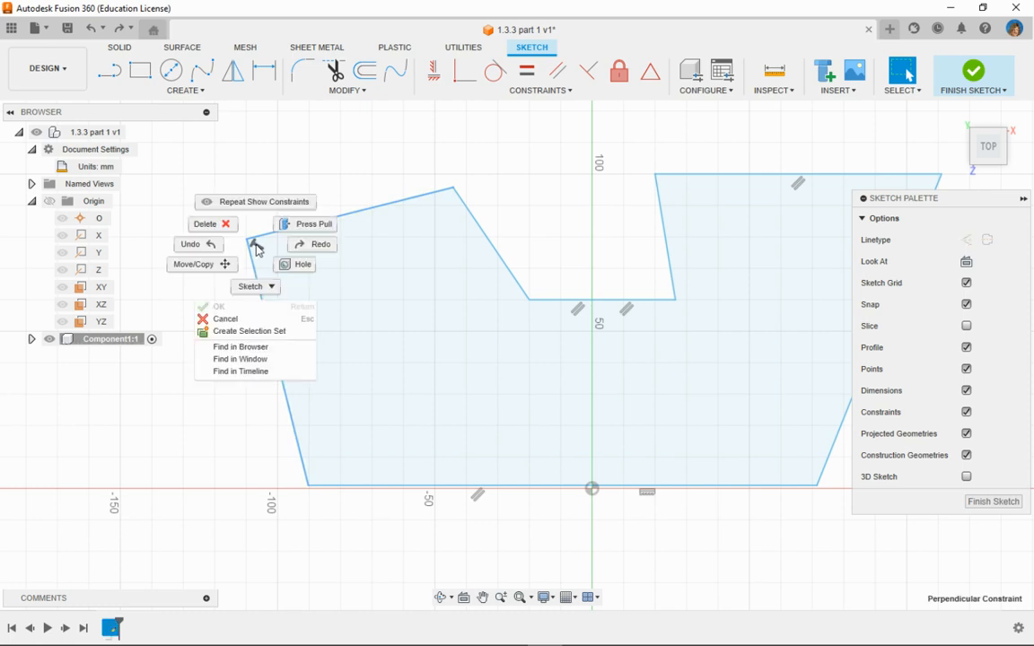
{"action": "left_click", "coordinate": [206, 225]}
Step: Delete the parallel constraint between the notch floor and the base line
{"action": "scroll", "coordinate": [583, 256], "scroll_direction": "down", "scroll_amount": 1}
{"action": "middle_click_drag", "start_coordinate": [579, 257], "coordinate": [403, 223]}
{"action": "scroll", "coordinate": [408, 235], "scroll_direction": "down", "scroll_amount": 1}
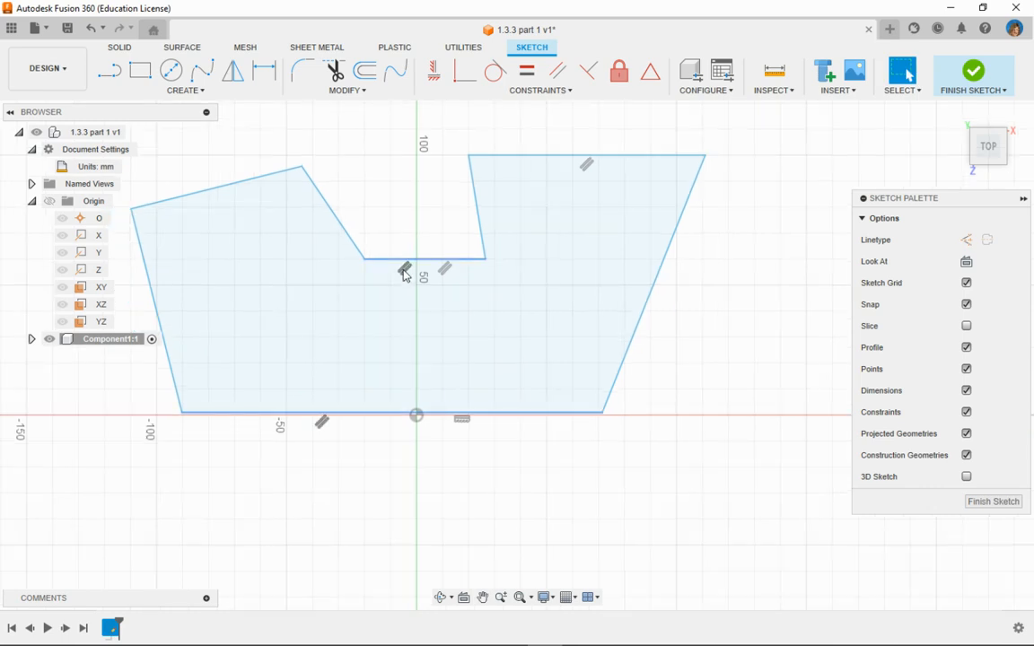
{"action": "right_click", "coordinate": [405, 275]}
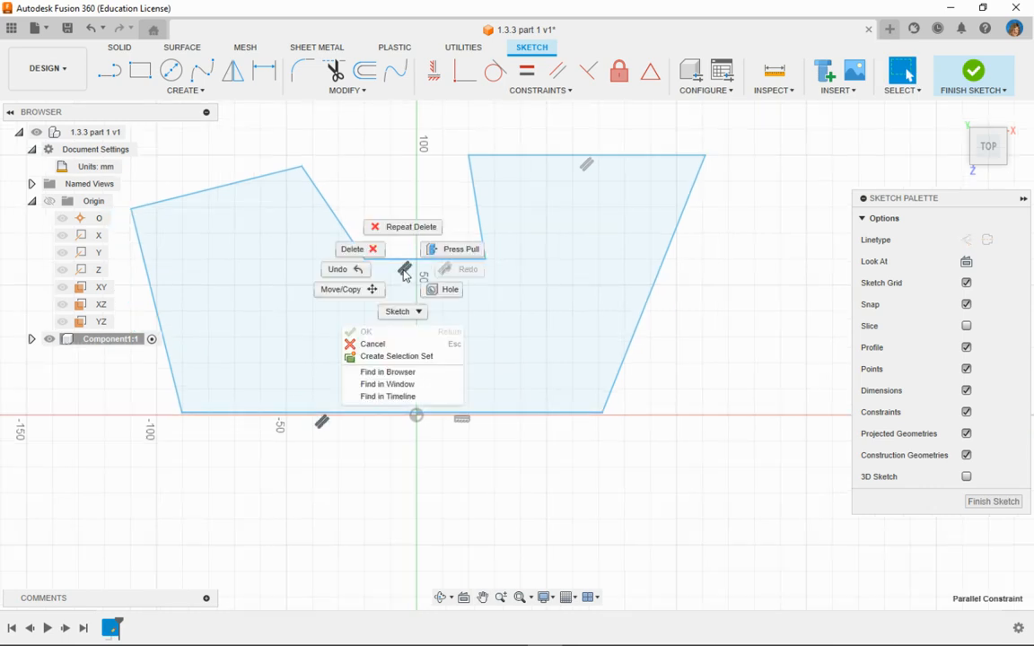
{"action": "left_click", "coordinate": [354, 249]}
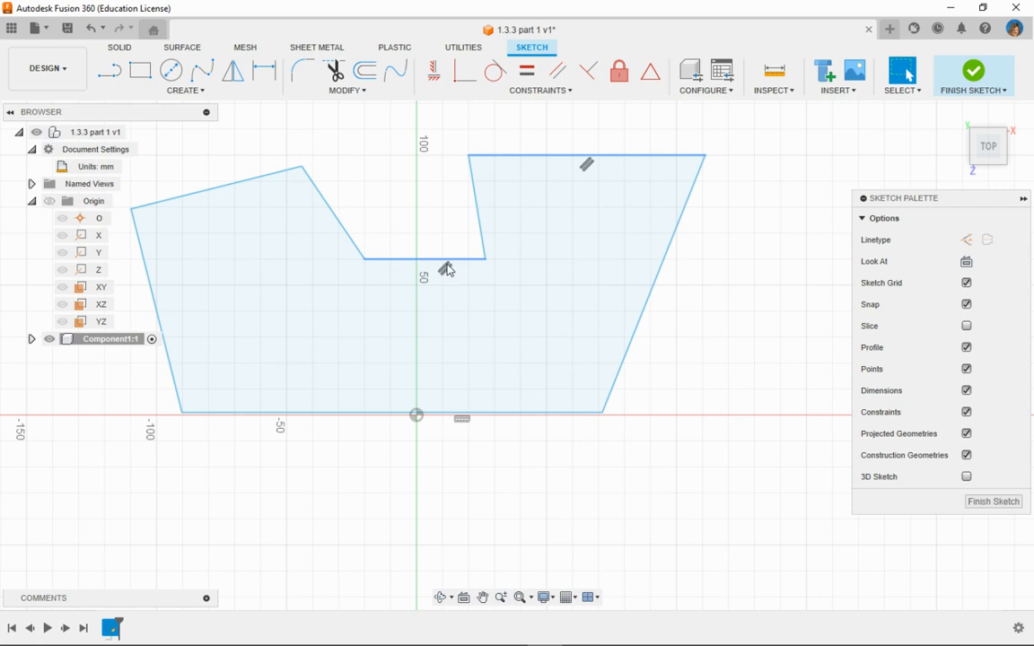
Step: Nudge the notch floor and the upper-right edge slightly, and delete the parallel constraint between them
{"action": "mouse_move", "coordinate": [461, 267]}
{"action": "left_mouse_down"}
{"action": "mouse_move", "coordinate": [437, 225]}
{"action": "mouse_move", "coordinate": [420, 151]}
{"action": "mouse_move", "coordinate": [460, 263]}
{"action": "mouse_move", "coordinate": [418, 126]}
{"action": "mouse_move", "coordinate": [534, 482]}
{"action": "mouse_move", "coordinate": [476, 265]}
{"action": "left_mouse_up"}
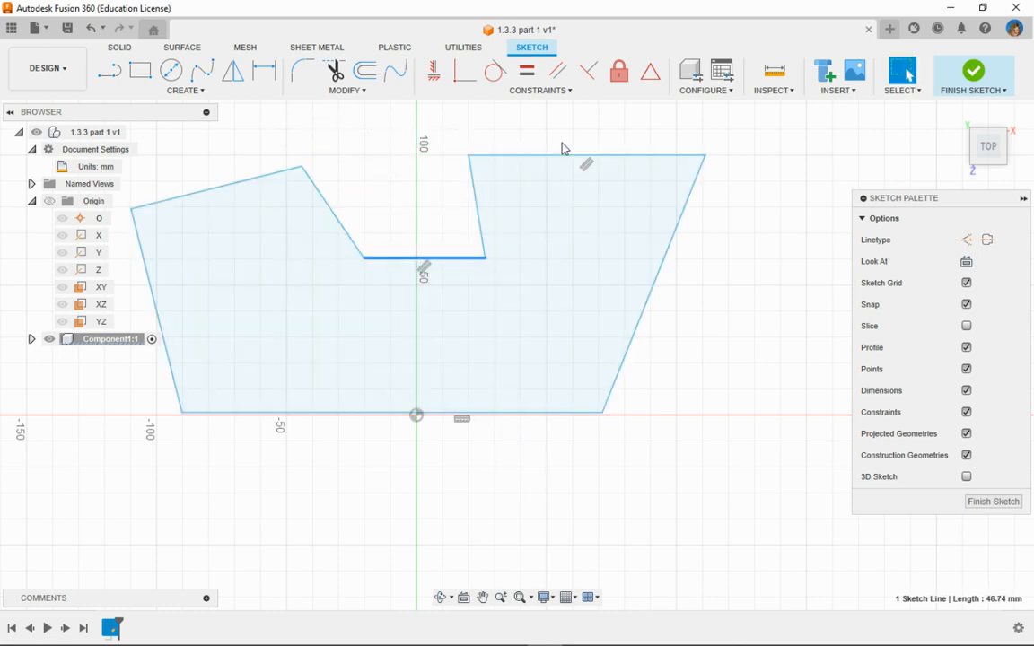
{"action": "mouse_move", "coordinate": [563, 160]}
{"action": "left_mouse_down"}
{"action": "mouse_move", "coordinate": [627, 353]}
{"action": "mouse_move", "coordinate": [589, 163]}
{"action": "left_mouse_up"}
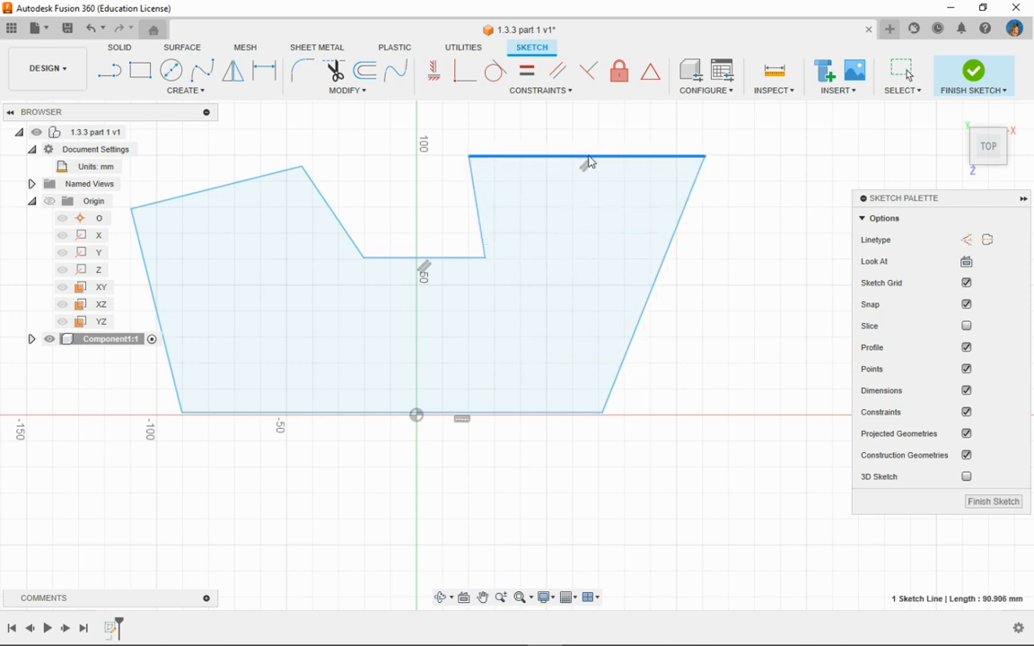
{"action": "left_click", "coordinate": [425, 271]}
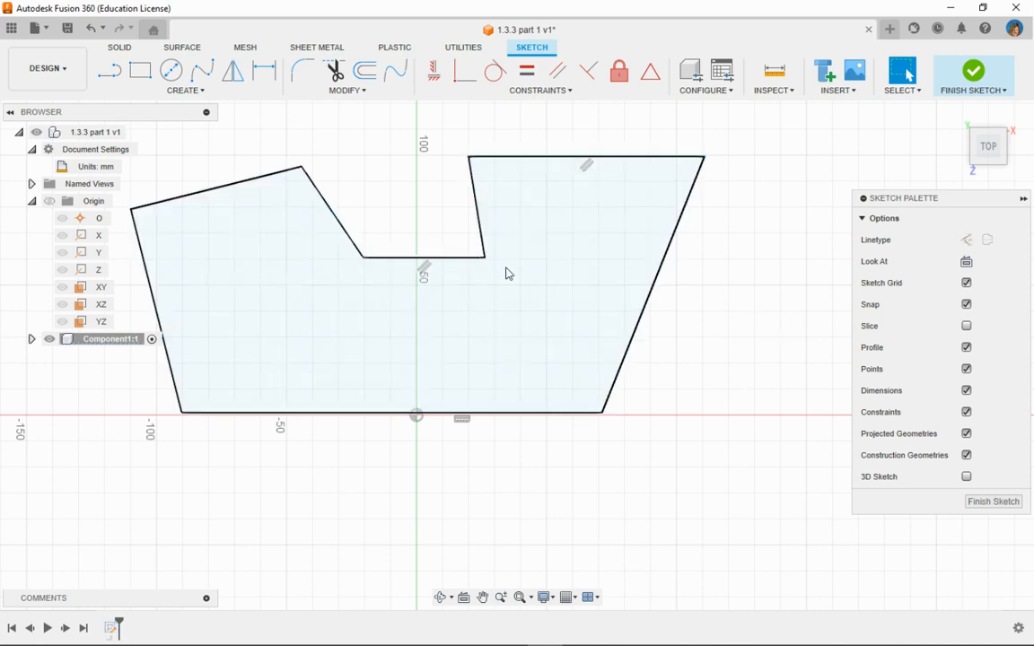
{"action": "right_click", "coordinate": [425, 271]}
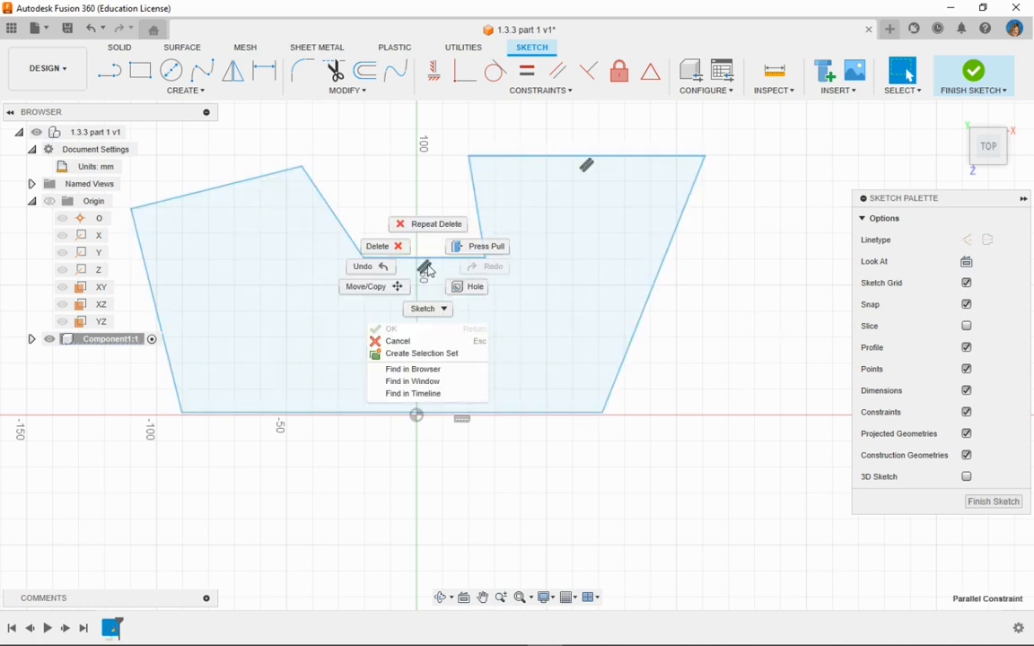
{"action": "left_click", "coordinate": [401, 254]}
Step: Shift the notch floor, the upper-right edge and the slanted right side slightly to test how freely they move
{"action": "mouse_move", "coordinate": [422, 258]}
{"action": "left_mouse_down"}
{"action": "mouse_move", "coordinate": [473, 153]}
{"action": "mouse_move", "coordinate": [445, 261]}
{"action": "left_mouse_up"}
{"action": "mouse_move", "coordinate": [570, 158]}
{"action": "left_mouse_down"}
{"action": "mouse_move", "coordinate": [526, 224]}
{"action": "mouse_move", "coordinate": [566, 164]}
{"action": "left_mouse_up"}
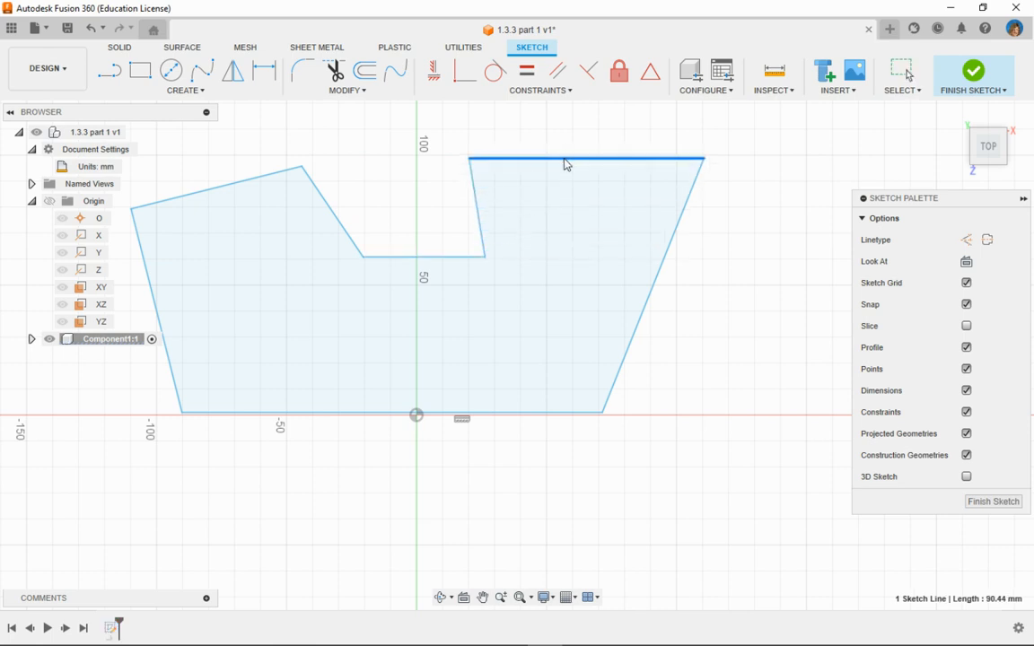
{"action": "left_click", "coordinate": [662, 266]}
{"action": "mouse_move", "coordinate": [663, 266]}
{"action": "left_mouse_down"}
{"action": "mouse_move", "coordinate": [506, 271]}
{"action": "mouse_move", "coordinate": [247, 249]}
{"action": "mouse_move", "coordinate": [660, 268]}
{"action": "left_mouse_up"}
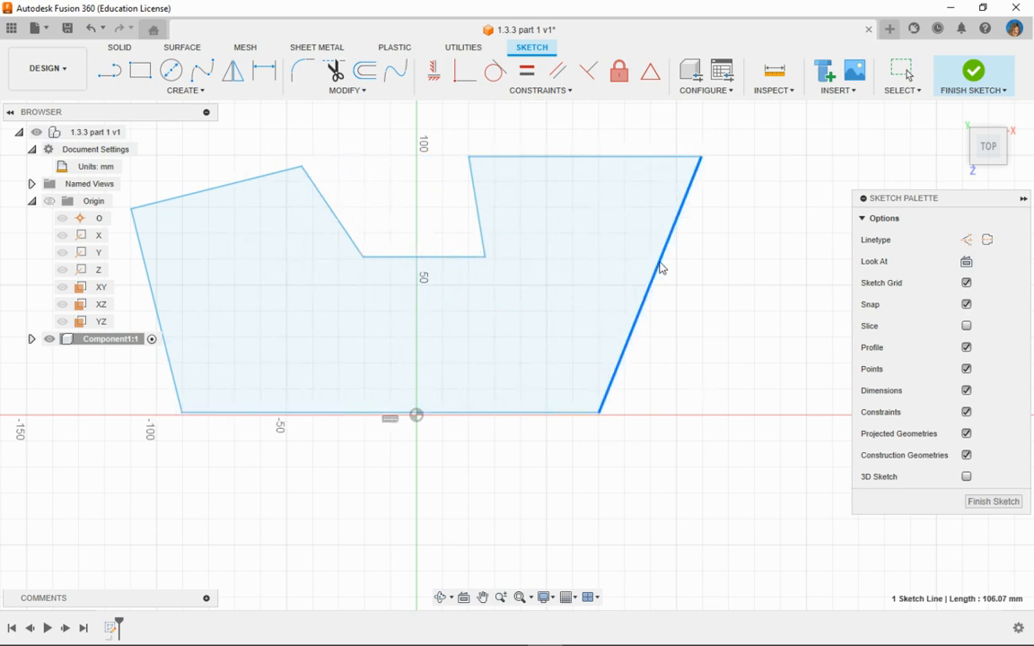
Step: Delete the horizontal constraint on the base line
{"action": "left_click", "coordinate": [389, 438]}
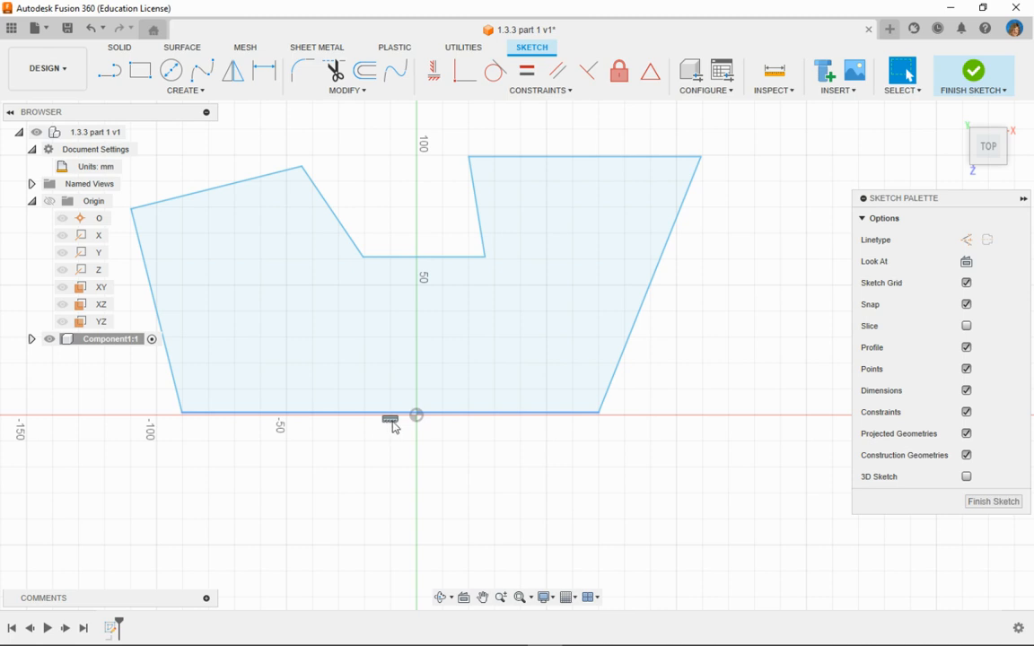
{"action": "left_click", "coordinate": [392, 423]}
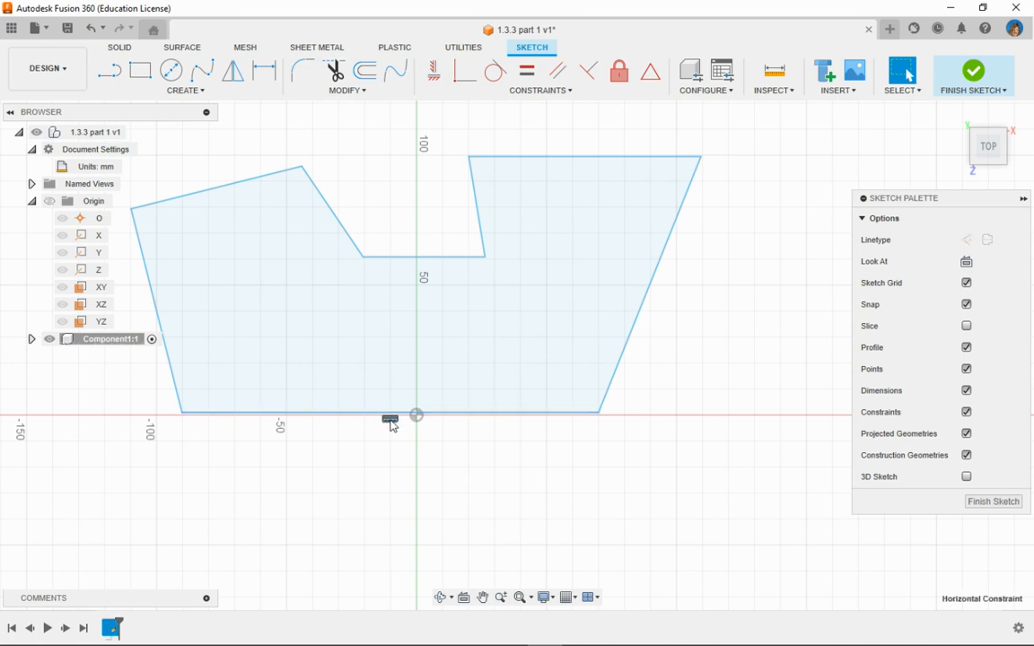
{"action": "right_click", "coordinate": [392, 424]}
{"action": "left_click", "coordinate": [333, 368]}
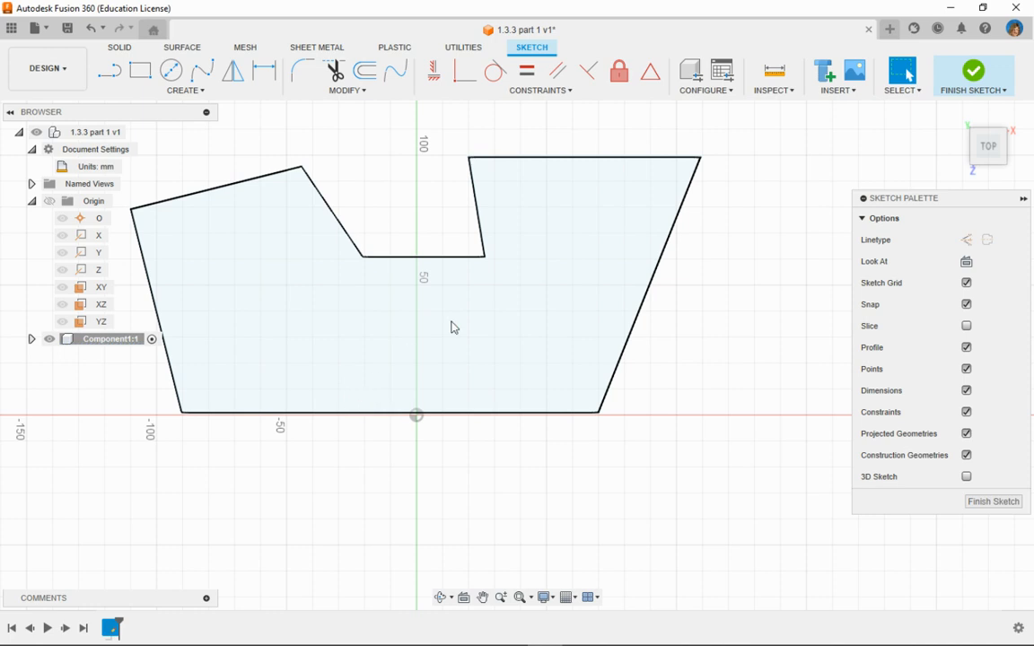
Step: Nudge the upper-right edge and the notch's floor and right wall slightly, and finish the sketch
{"action": "mouse_move", "coordinate": [575, 160]}
{"action": "left_mouse_down"}
{"action": "mouse_move", "coordinate": [517, 282]}
{"action": "mouse_move", "coordinate": [558, 159]}
{"action": "left_mouse_up"}
{"action": "left_click_drag", "start_coordinate": [431, 261], "coordinate": [482, 256]}
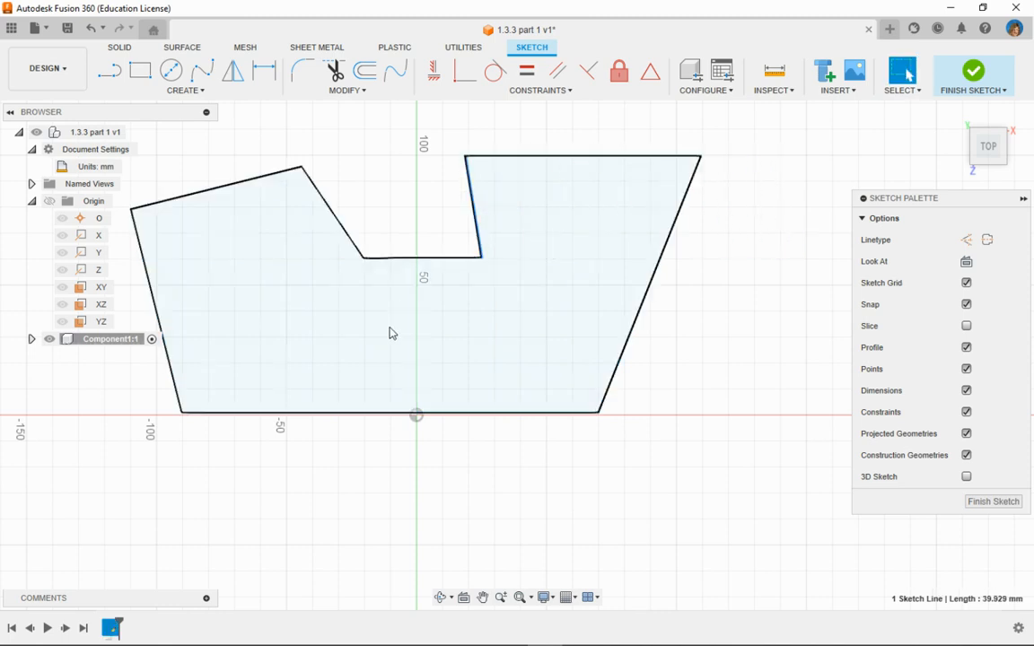
{"action": "middle_click_drag", "start_coordinate": [487, 439], "coordinate": [575, 454]}
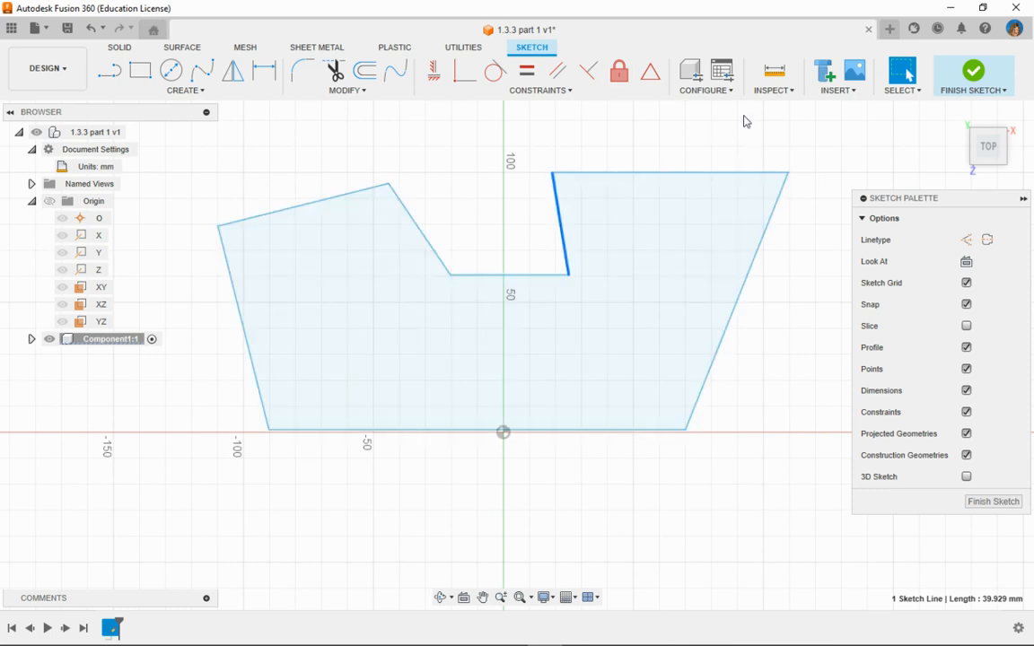
{"action": "left_click", "coordinate": [972, 74]}
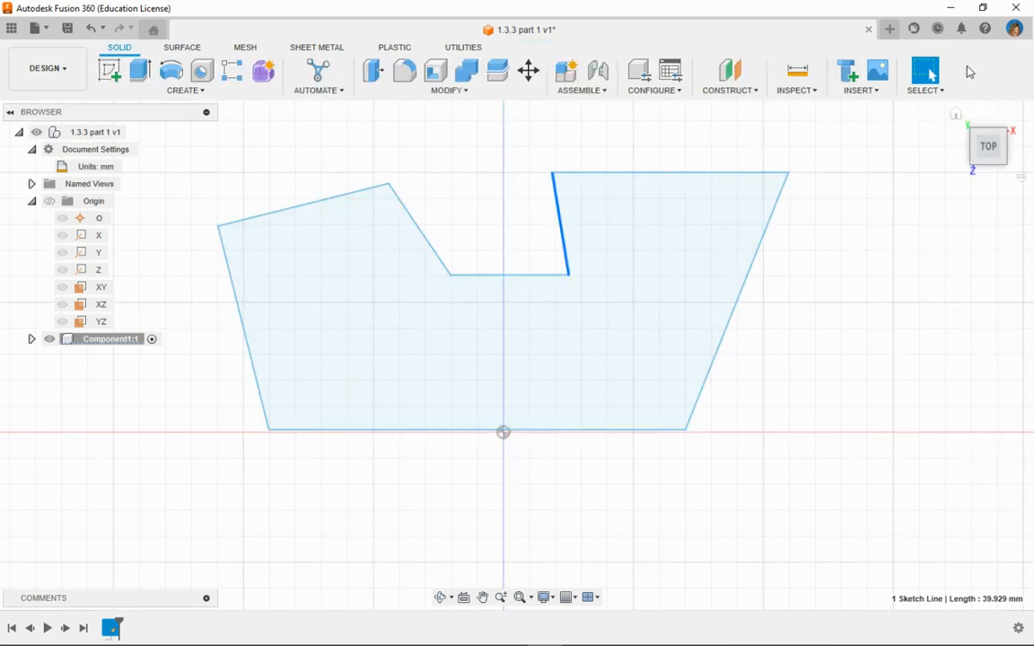
Step: Extrude the closed notched profile 5 mm to one side as a new body
{"action": "left_click", "coordinate": [141, 76]}
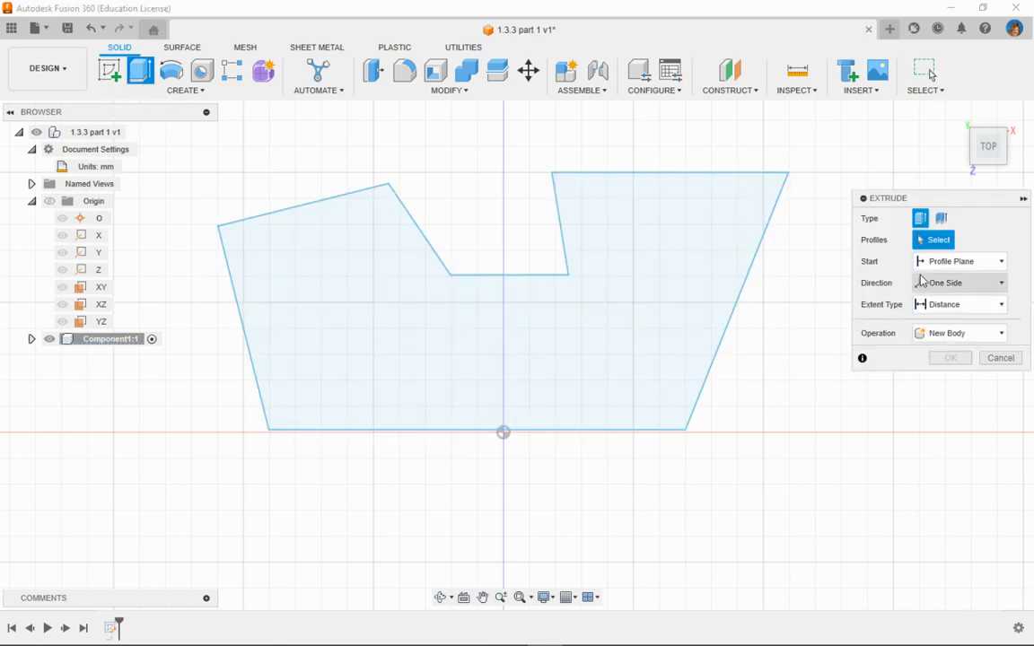
{"action": "left_click", "coordinate": [683, 253]}
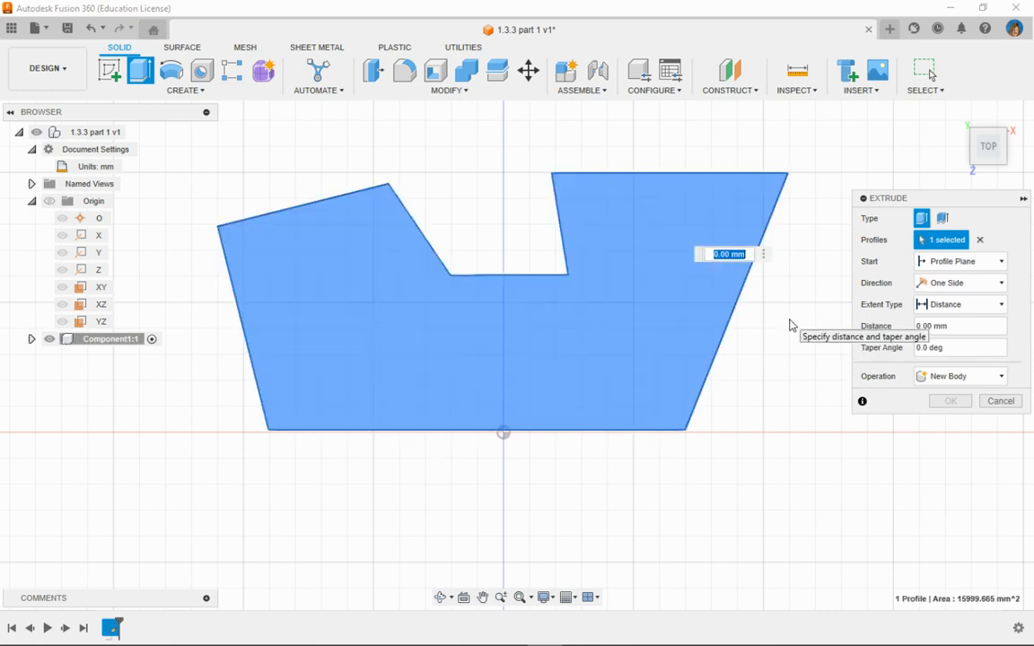
{"action": "type", "text": "5"}
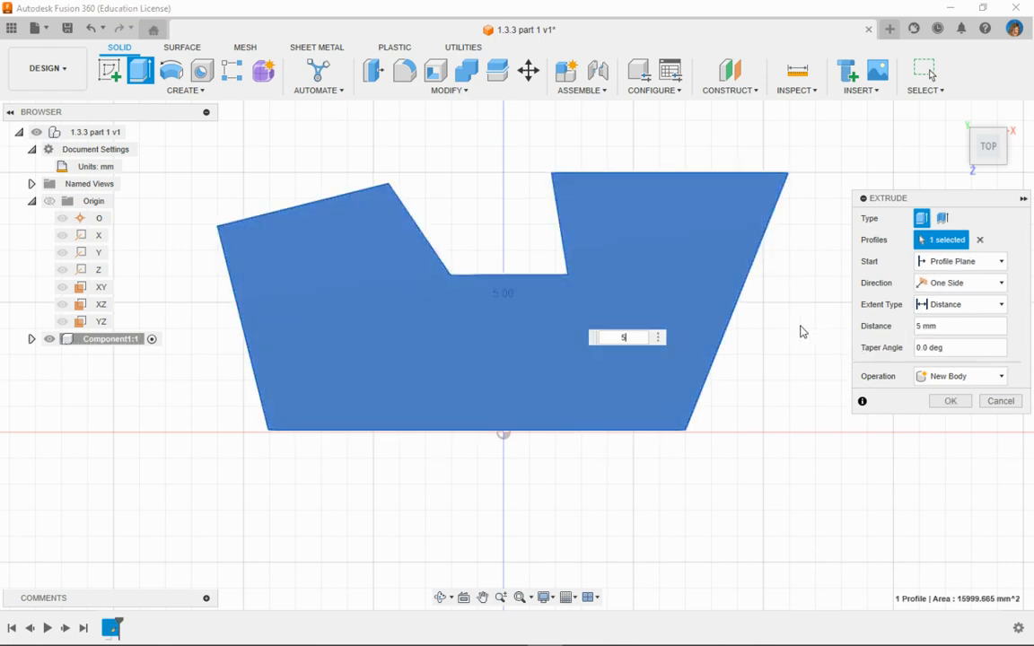
{"action": "left_click", "coordinate": [944, 403]}
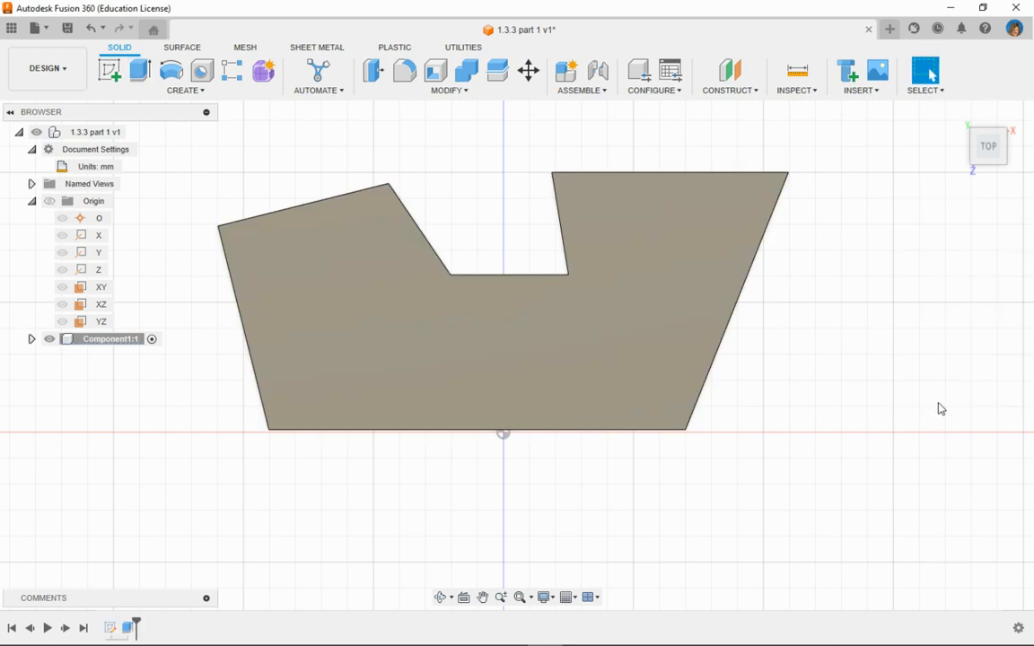
{"action": "mouse_move", "coordinate": [870, 363]}
{"action": "middle_mouse_down", "text": "shift"}
{"action": "mouse_move", "coordinate": [789, 392]}
{"action": "mouse_move", "coordinate": [803, 403]}
{"action": "mouse_move", "coordinate": [868, 376]}
{"action": "mouse_move", "coordinate": [865, 353]}
{"action": "middle_mouse_up", "text": "shift"}
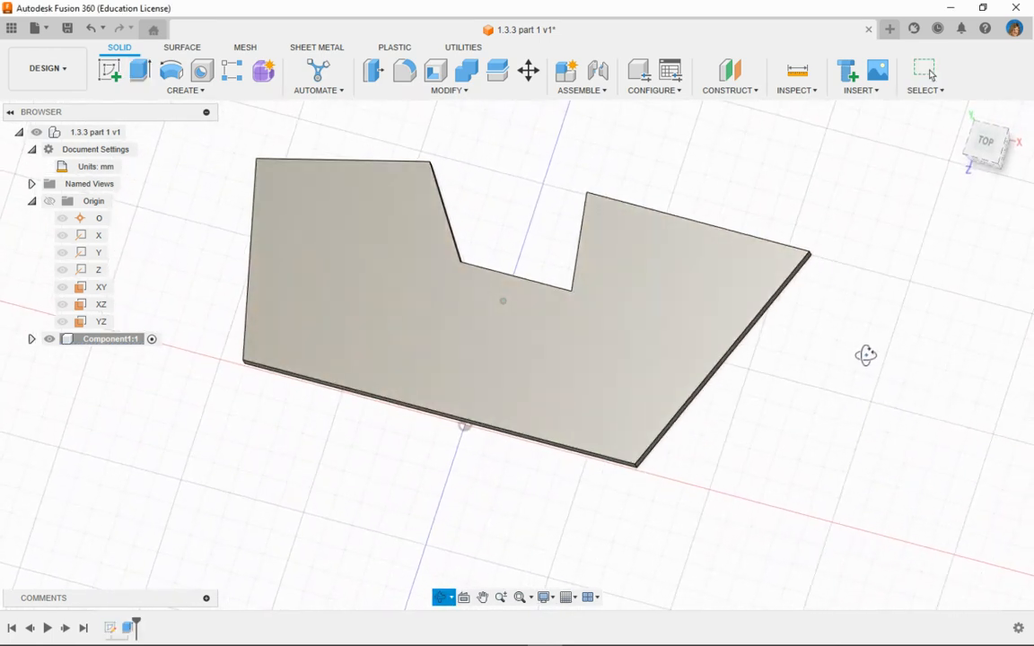